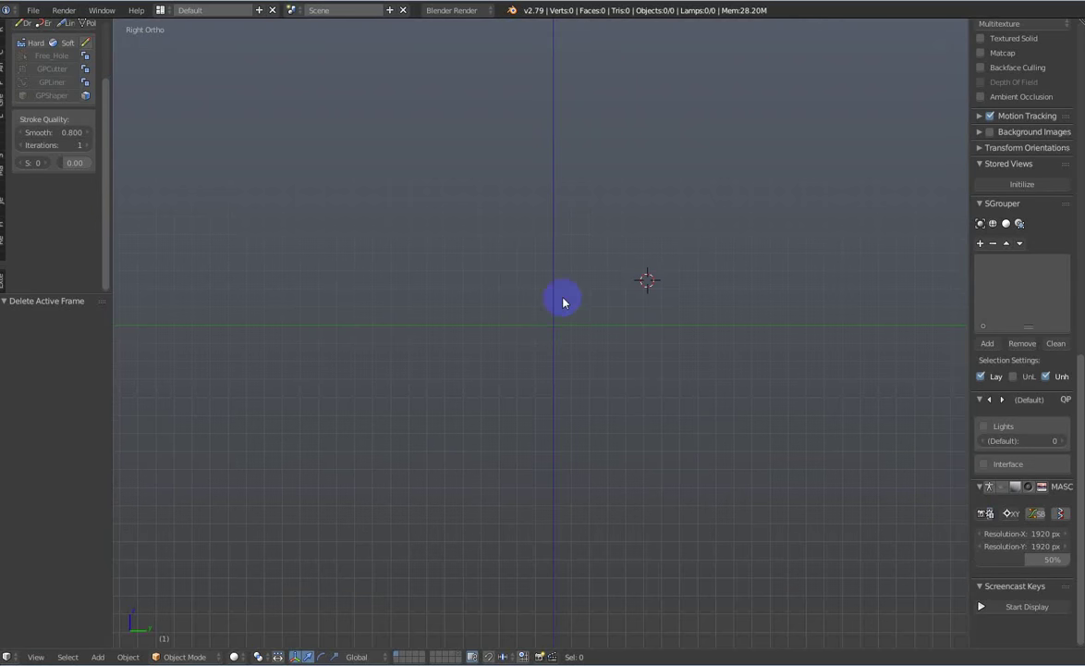
Step: Leave the stroke smoothing at 0.800 and zoom in on the front view
{"action": "left_click", "coordinate": [55, 132]}
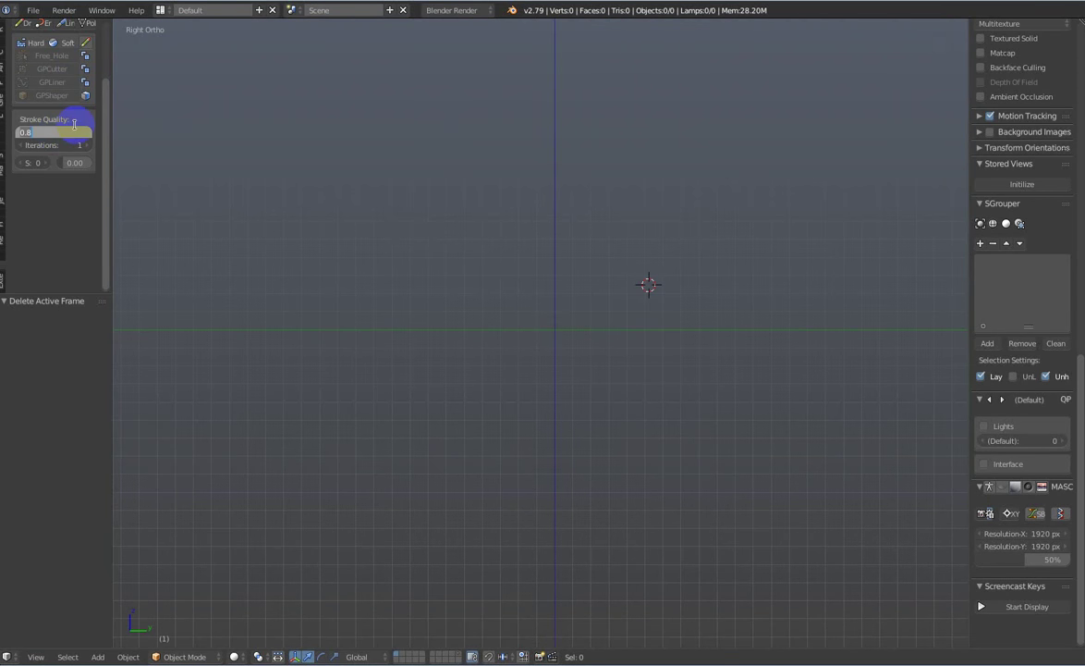
{"action": "type", "text": "0"}
{"action": "key", "text": "Escape"}
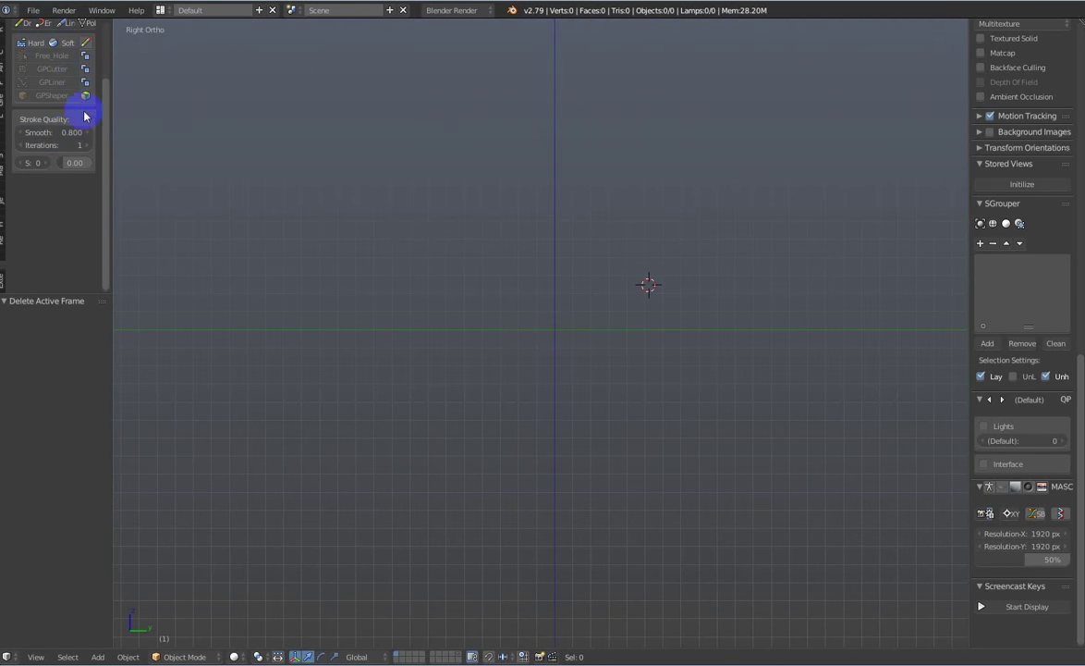
{"action": "scroll", "coordinate": [110, 92], "scroll_direction": "up", "scroll_amount": 1}
{"action": "scroll", "coordinate": [110, 92], "scroll_direction": "up", "scroll_amount": 5}
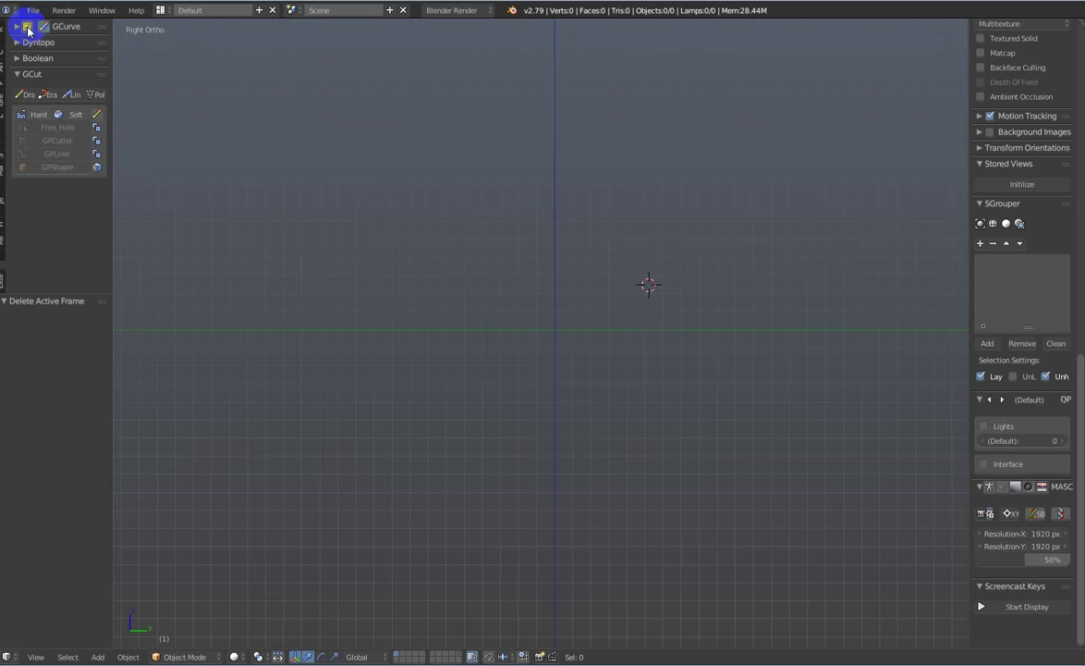
{"action": "middle_click_drag", "start_coordinate": [574, 311], "coordinate": [573, 308], "text": "shift"}
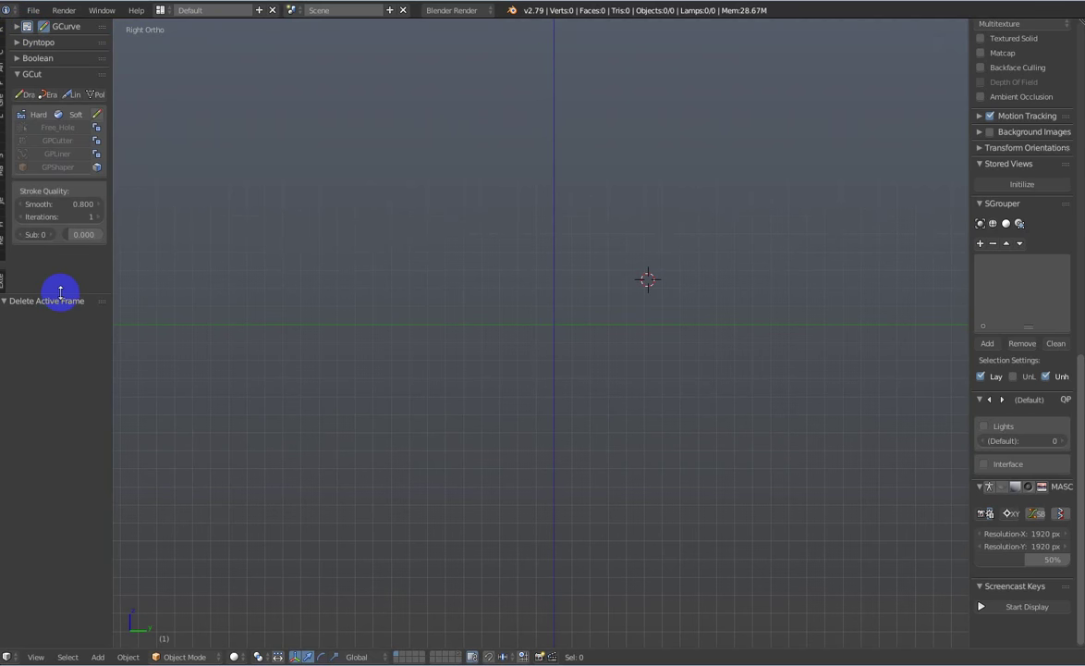
{"action": "left_click_drag", "start_coordinate": [58, 298], "coordinate": [59, 407]}
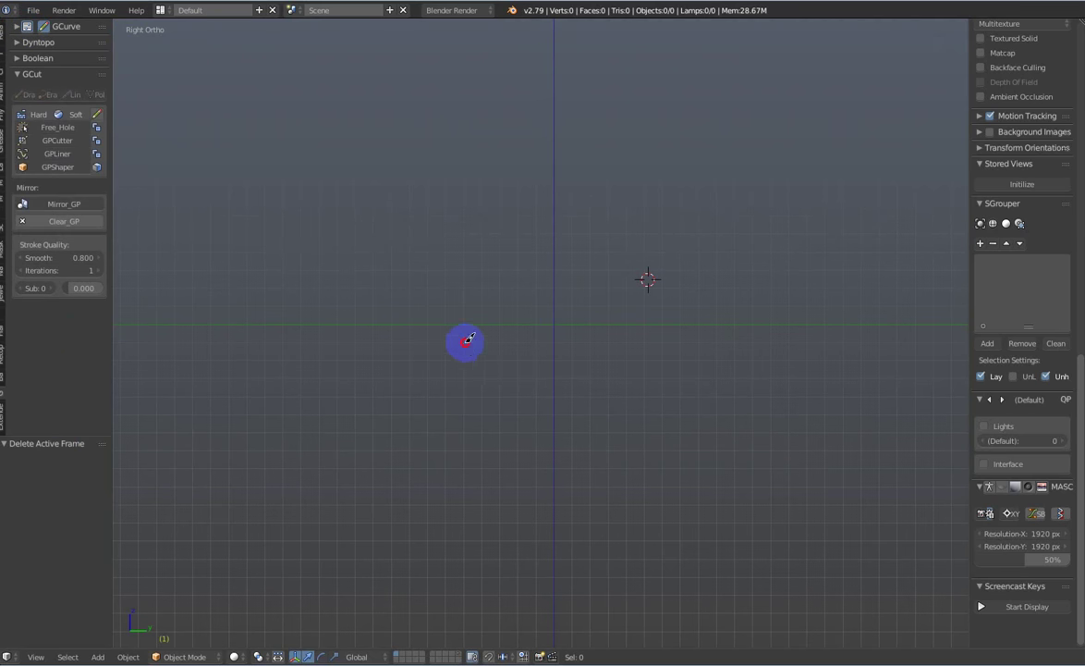
Step: Draw two curved strokes into a closed leaf outline and shape it into a Soft solid with GPShaper
{"action": "mouse_move", "coordinate": [365, 533]}
{"action": "left_mouse_down"}
{"action": "mouse_move", "coordinate": [427, 314]}
{"action": "mouse_move", "coordinate": [601, 242]}
{"action": "left_mouse_up"}
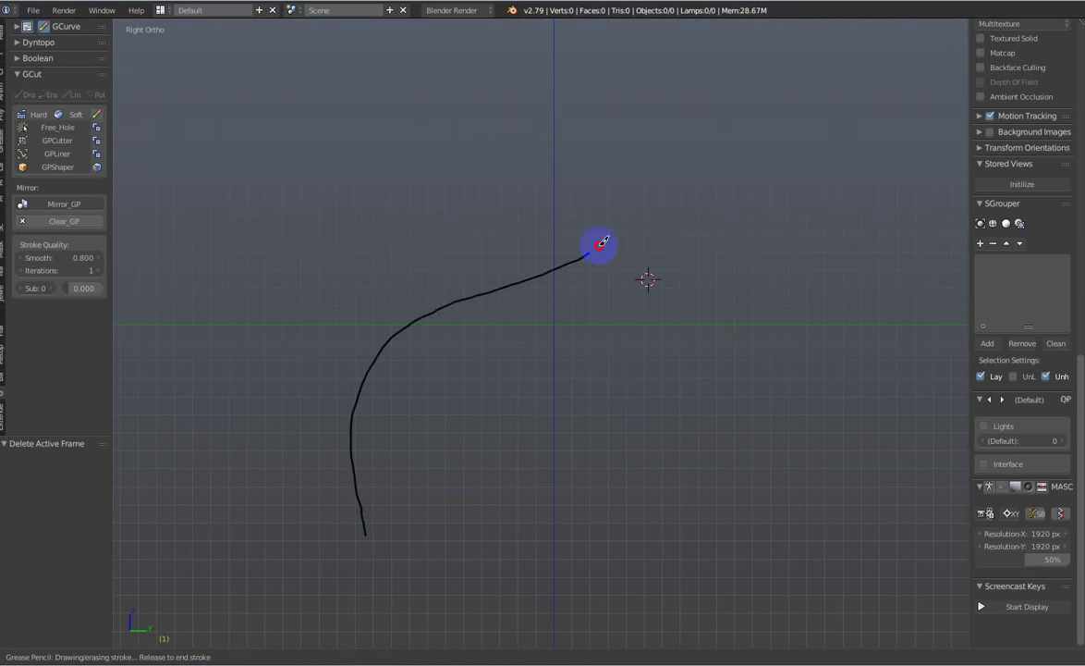
{"action": "mouse_move", "coordinate": [663, 131]}
{"action": "left_mouse_down"}
{"action": "mouse_move", "coordinate": [455, 500]}
{"action": "mouse_move", "coordinate": [332, 528]}
{"action": "left_mouse_up"}
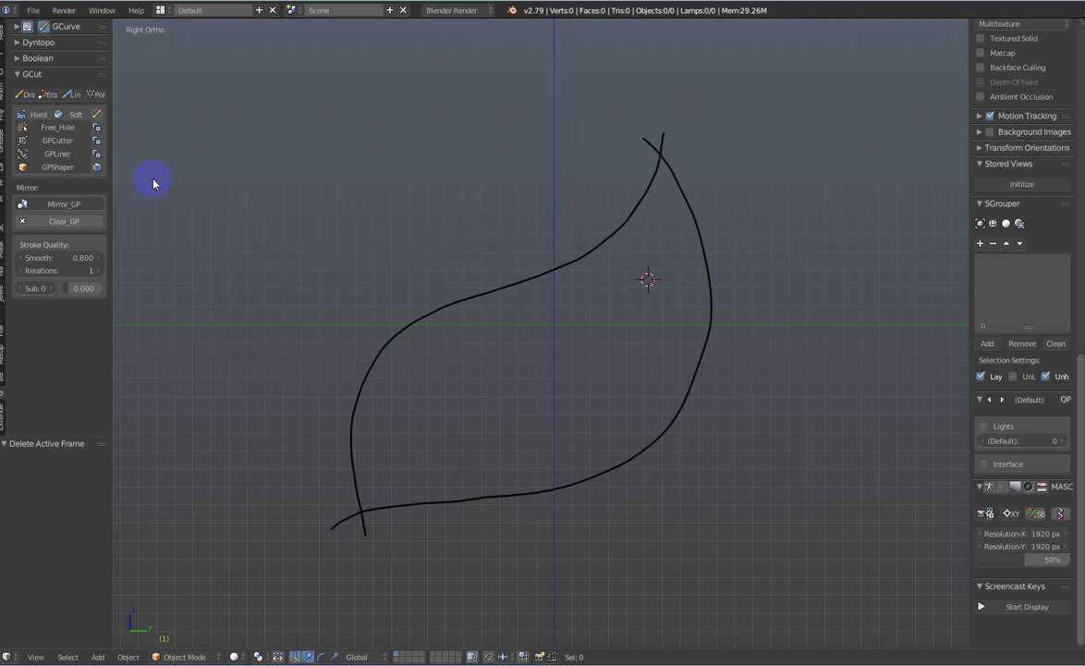
{"action": "left_click", "coordinate": [72, 110]}
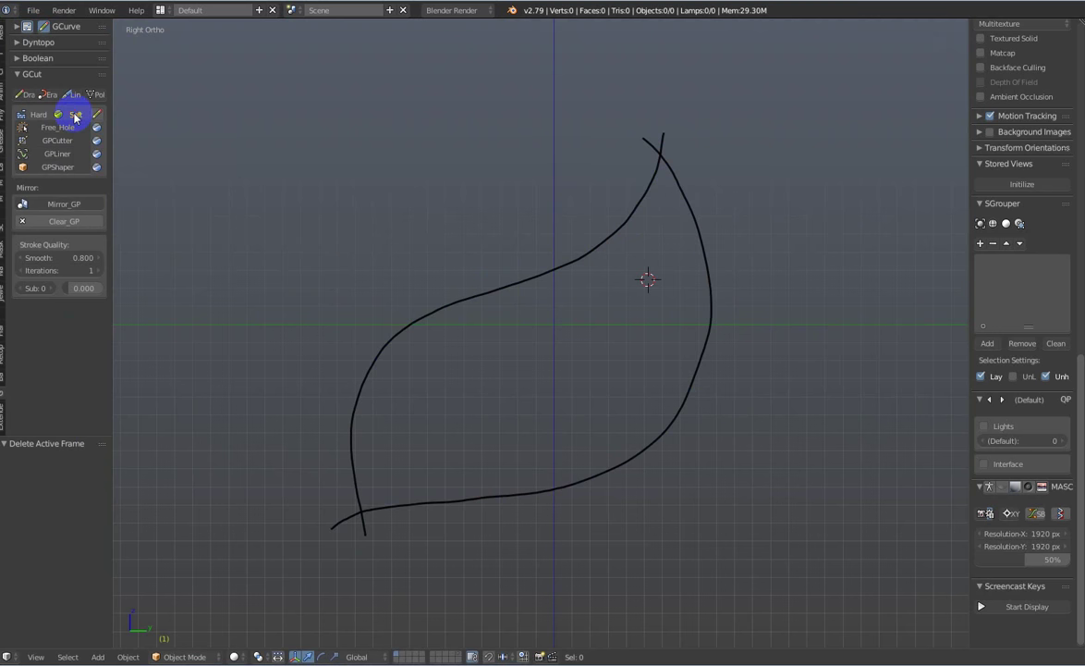
{"action": "left_click", "coordinate": [68, 168]}
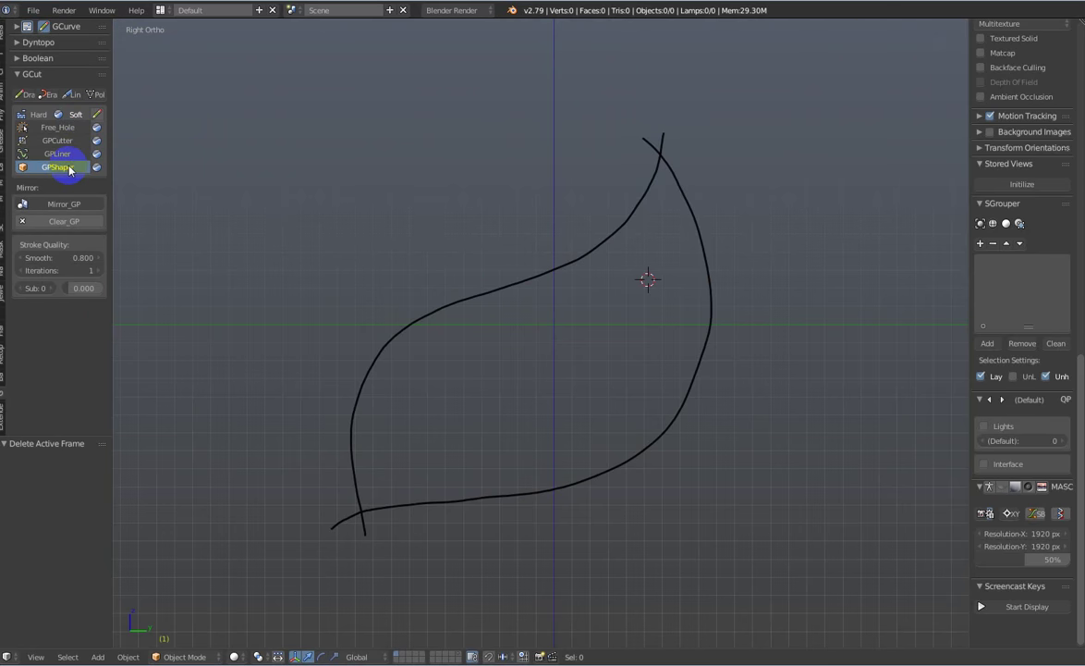
Step: Orbit around the leaf and drag its Solidify thickness up, settling at about 4.87
{"action": "mouse_move", "coordinate": [358, 371]}
{"action": "middle_mouse_down"}
{"action": "mouse_move", "coordinate": [514, 385]}
{"action": "mouse_move", "coordinate": [307, 382]}
{"action": "middle_mouse_up"}
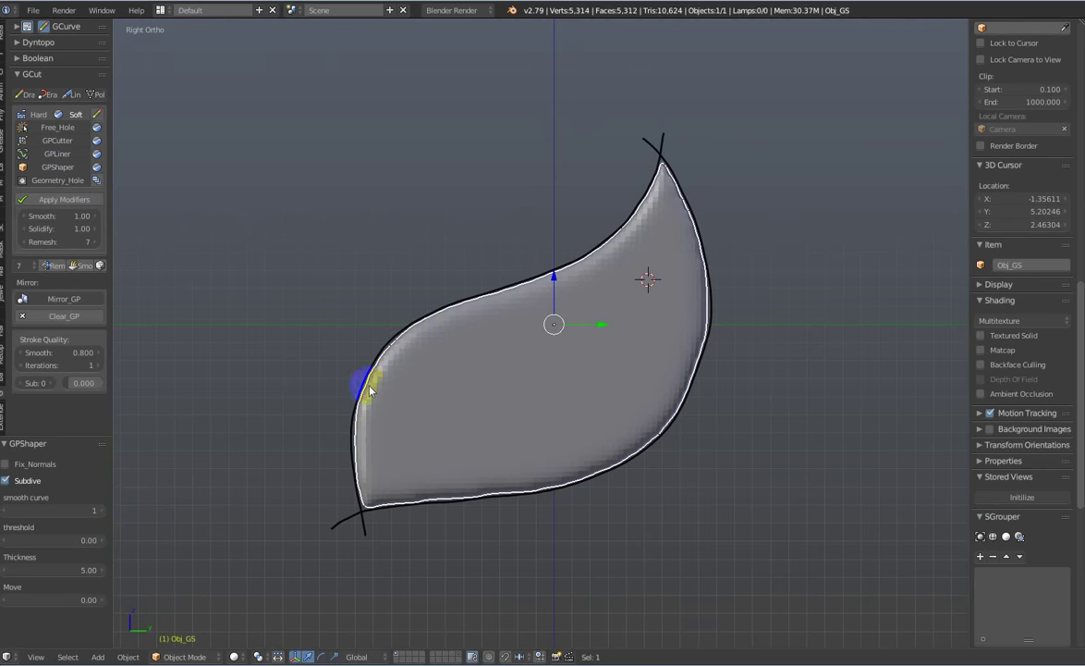
{"action": "mouse_move", "coordinate": [253, 285]}
{"action": "middle_mouse_down"}
{"action": "mouse_move", "coordinate": [321, 319]}
{"action": "mouse_move", "coordinate": [284, 314]}
{"action": "middle_mouse_up"}
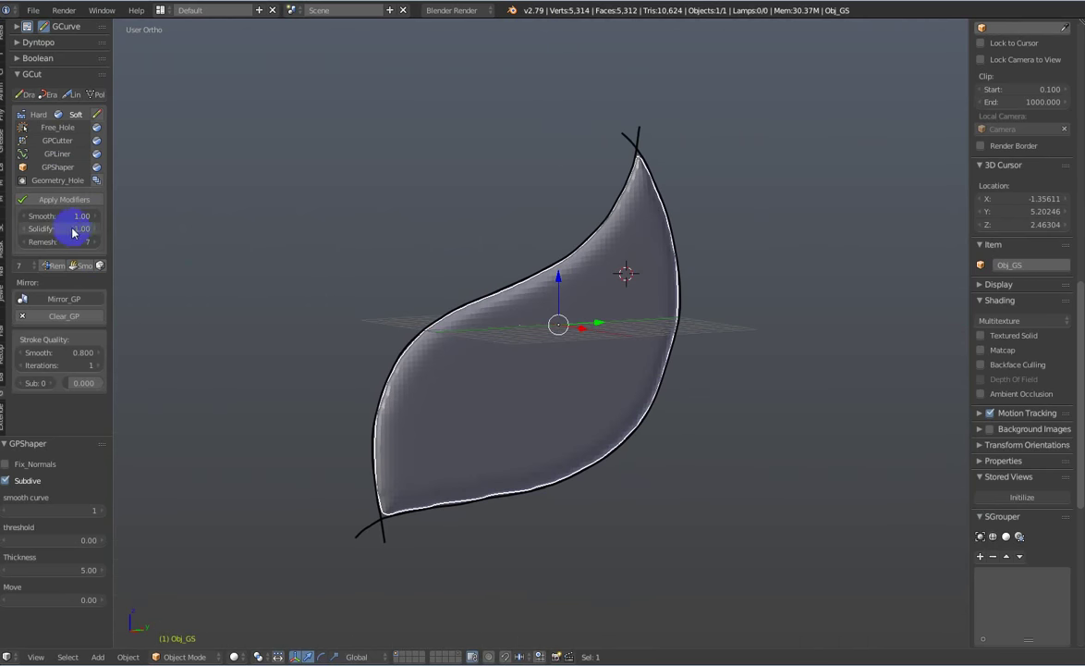
{"action": "middle_click_drag", "start_coordinate": [168, 233], "coordinate": [237, 283]}
{"action": "left_click_drag", "start_coordinate": [74, 229], "coordinate": [152, 235]}
{"action": "mouse_move", "coordinate": [153, 235]}
{"action": "middle_mouse_down"}
{"action": "mouse_move", "coordinate": [317, 296]}
{"action": "mouse_move", "coordinate": [307, 274]}
{"action": "middle_mouse_up"}
{"action": "left_click_drag", "start_coordinate": [74, 235], "coordinate": [128, 236]}
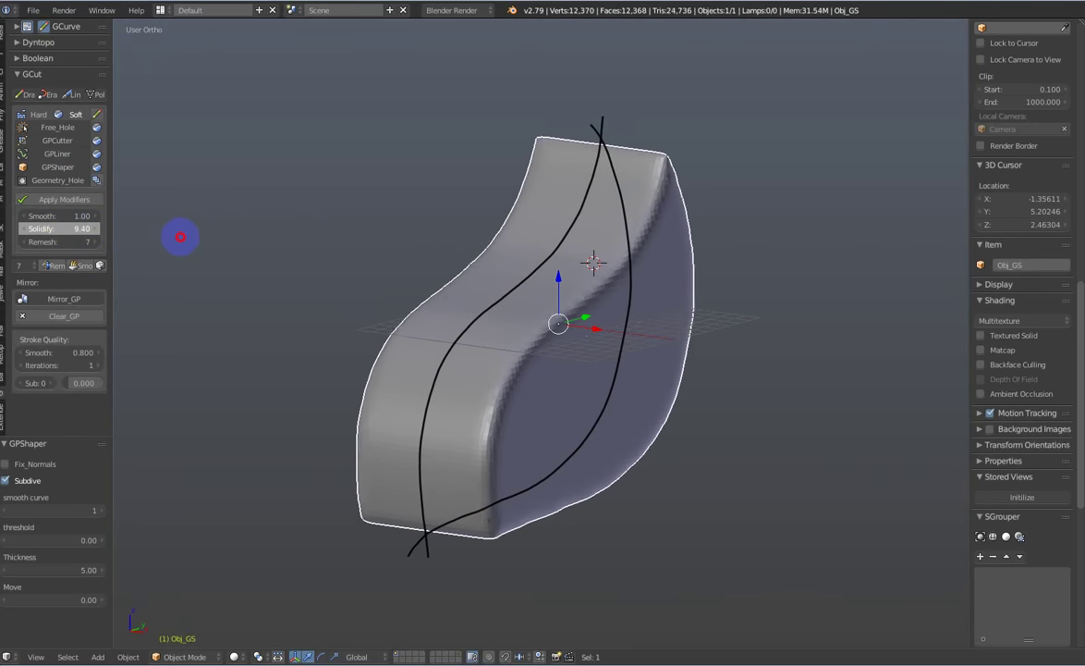
{"action": "mouse_move", "coordinate": [129, 236]}
{"action": "left_mouse_down"}
{"action": "mouse_move", "coordinate": [44, 231]}
{"action": "mouse_move", "coordinate": [56, 220]}
{"action": "mouse_move", "coordinate": [137, 225]}
{"action": "mouse_move", "coordinate": [48, 239]}
{"action": "mouse_move", "coordinate": [96, 233]}
{"action": "mouse_move", "coordinate": [80, 224]}
{"action": "mouse_move", "coordinate": [49, 242]}
{"action": "mouse_move", "coordinate": [79, 240]}
{"action": "left_mouse_up"}
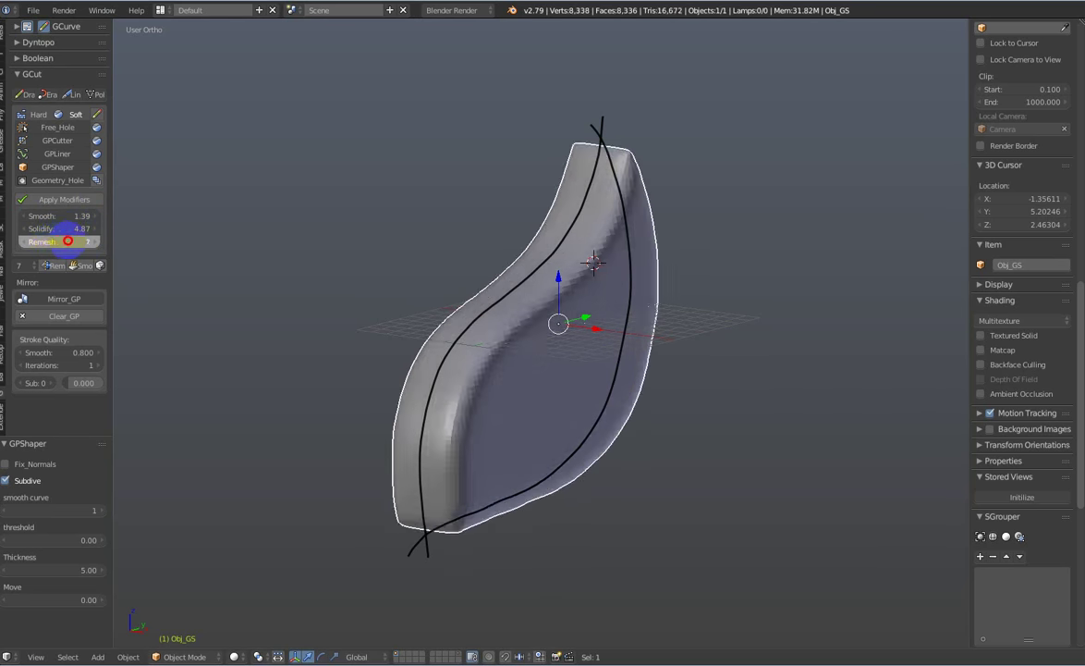
Step: Return to the side view and delete the grease-pencil outline around the leaf
{"action": "key", "text": "KP_3"}
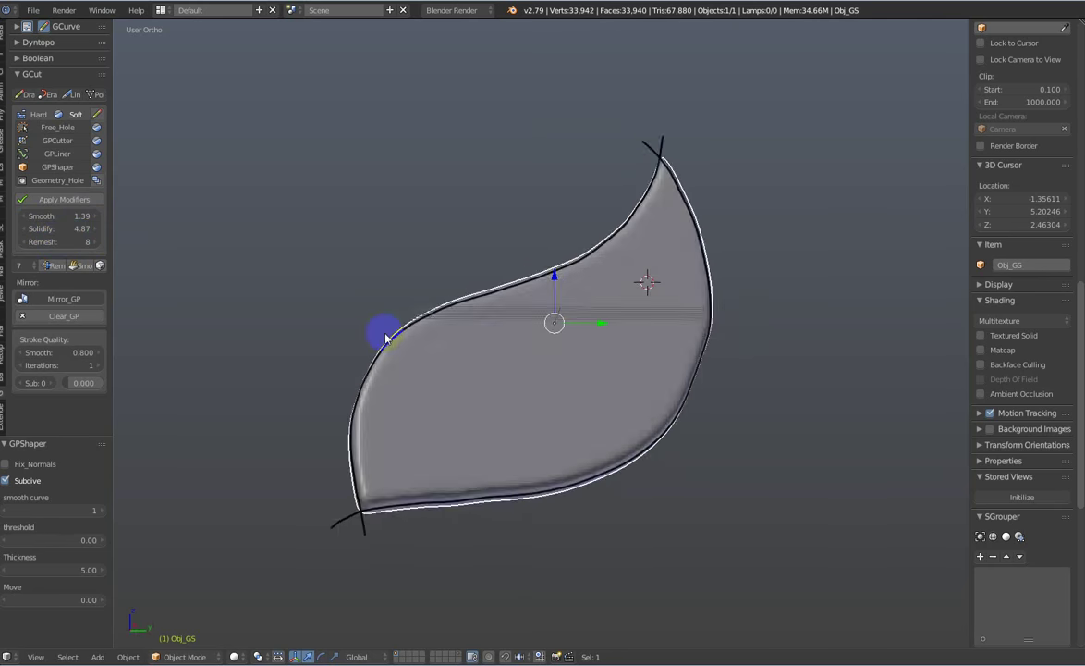
{"action": "key", "text": "d+x"}
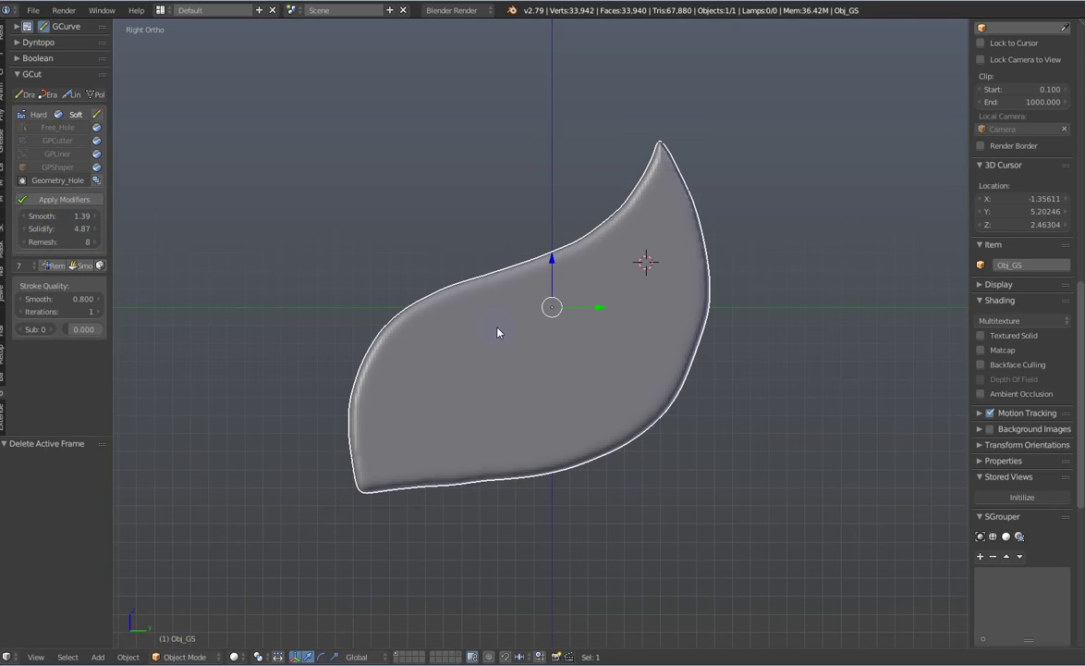
{"action": "mouse_move", "coordinate": [556, 225]}
{"action": "middle_mouse_down", "text": "shift"}
{"action": "mouse_move", "coordinate": [559, 214]}
{"action": "mouse_move", "coordinate": [530, 302]}
{"action": "middle_mouse_up", "text": "shift"}
{"action": "scroll", "coordinate": [546, 284], "scroll_direction": "up", "scroll_amount": 2}
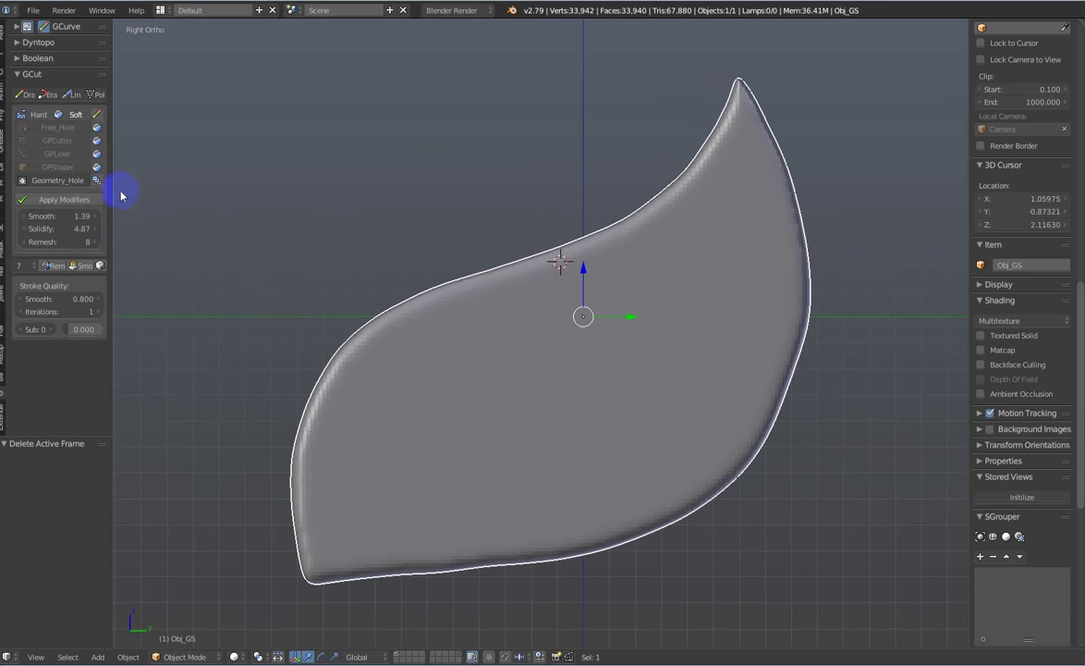
Step: Cut a four-sided Geometry_Hole of radius 0.10 into the leaf
{"action": "left_click", "coordinate": [62, 181]}
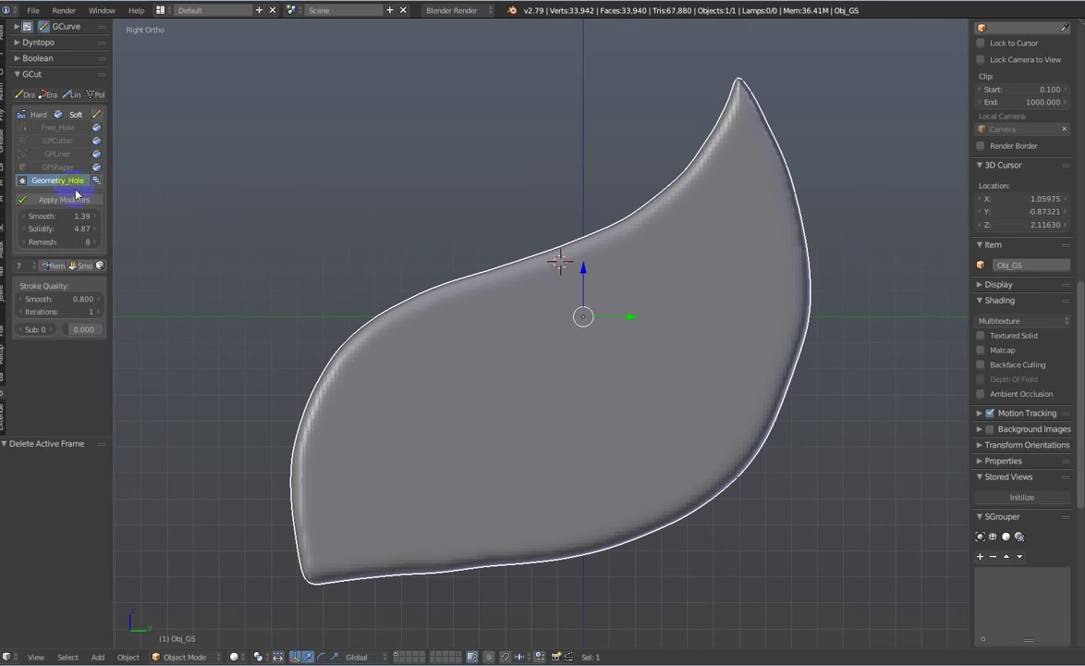
{"action": "left_click", "coordinate": [545, 333]}
{"action": "scroll", "coordinate": [546, 328], "scroll_direction": "up", "scroll_amount": 3}
{"action": "scroll", "coordinate": [546, 323], "scroll_direction": "down", "scroll_amount": 3}
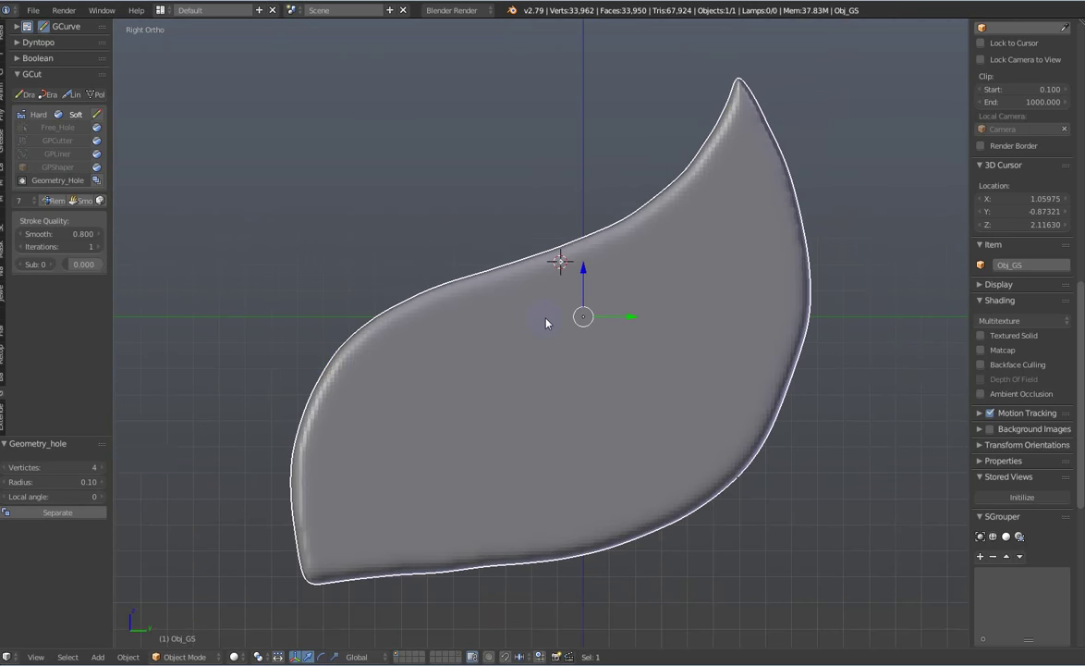
Step: Set the geometry hole to 20 vertices and radius 4, carving a large notch in the upper edge
{"action": "left_click", "coordinate": [68, 466]}
{"action": "type", "text": "20"}
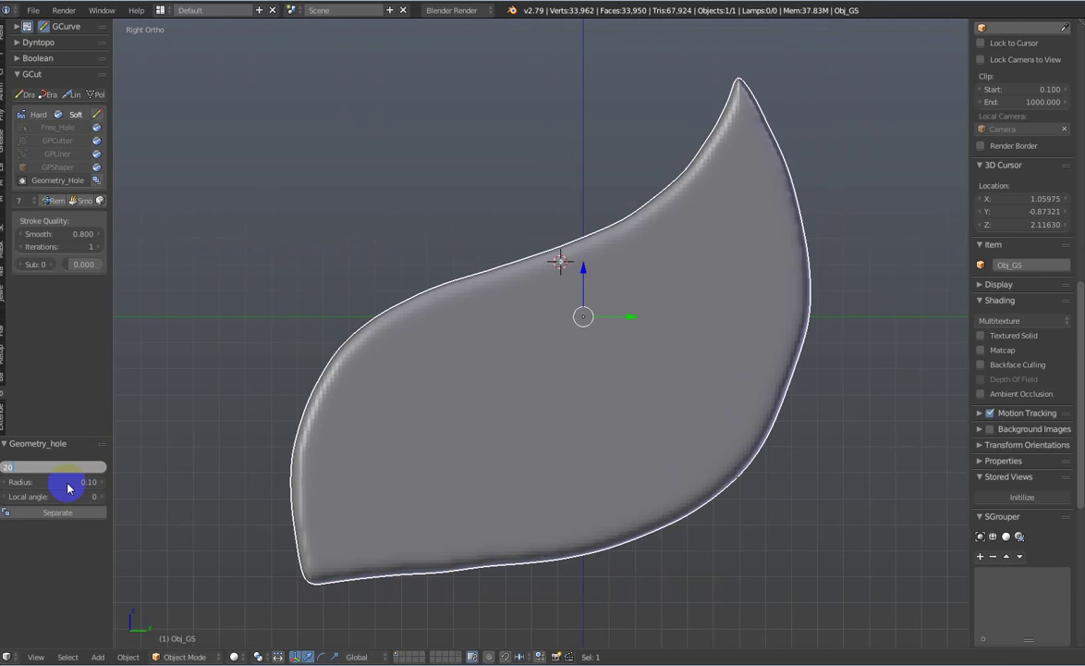
{"action": "key", "text": "Return"}
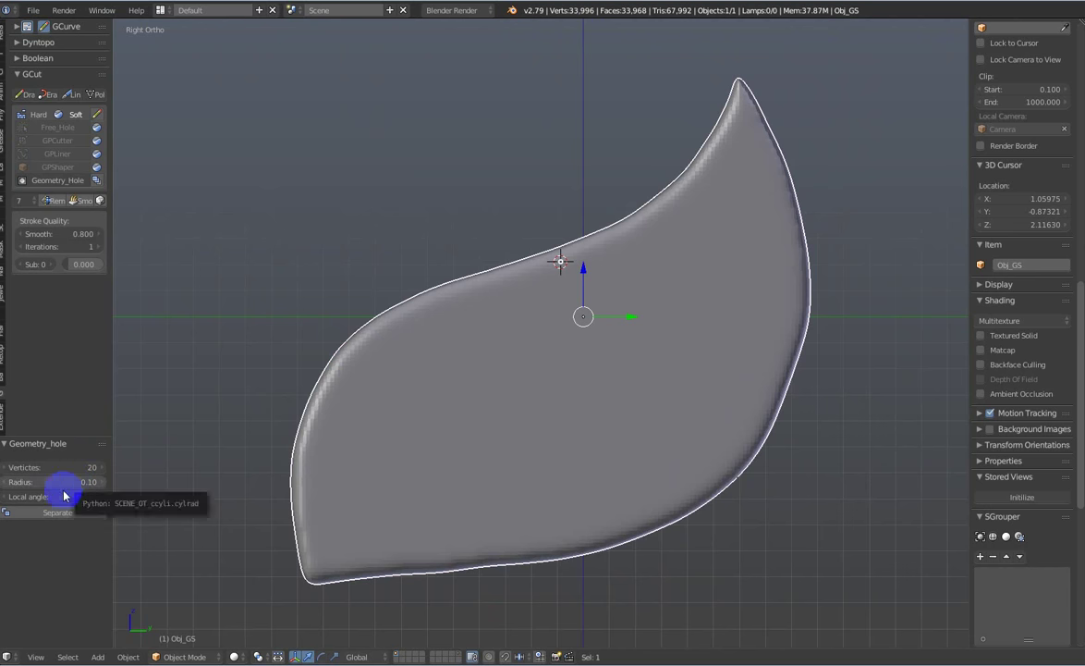
{"action": "left_click", "coordinate": [76, 481]}
{"action": "type", "text": "4"}
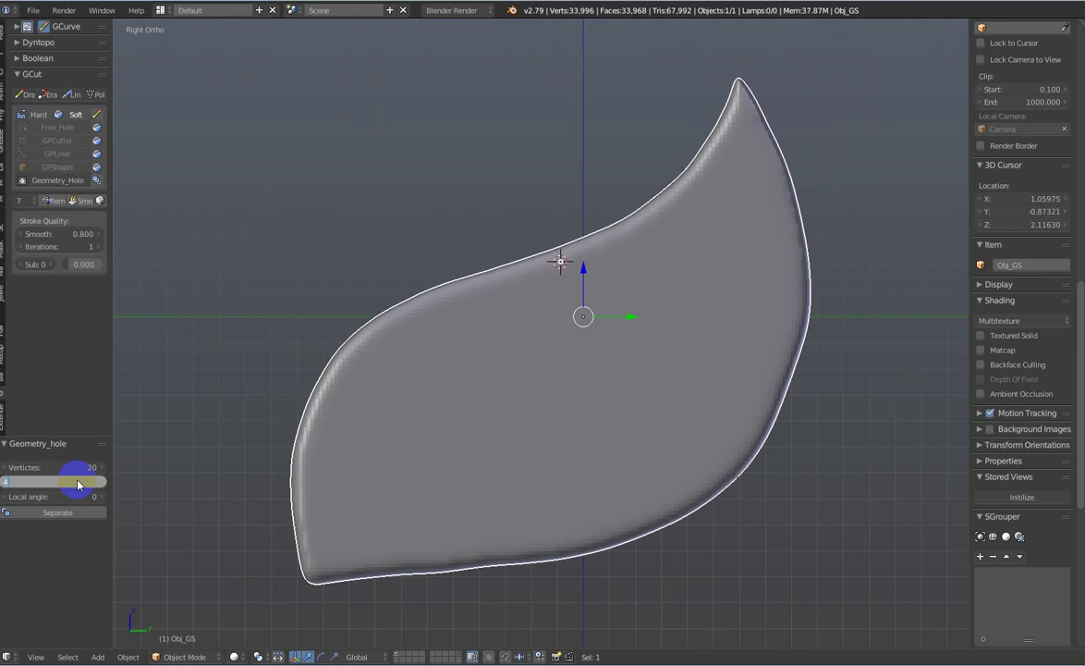
{"action": "key", "text": "Return"}
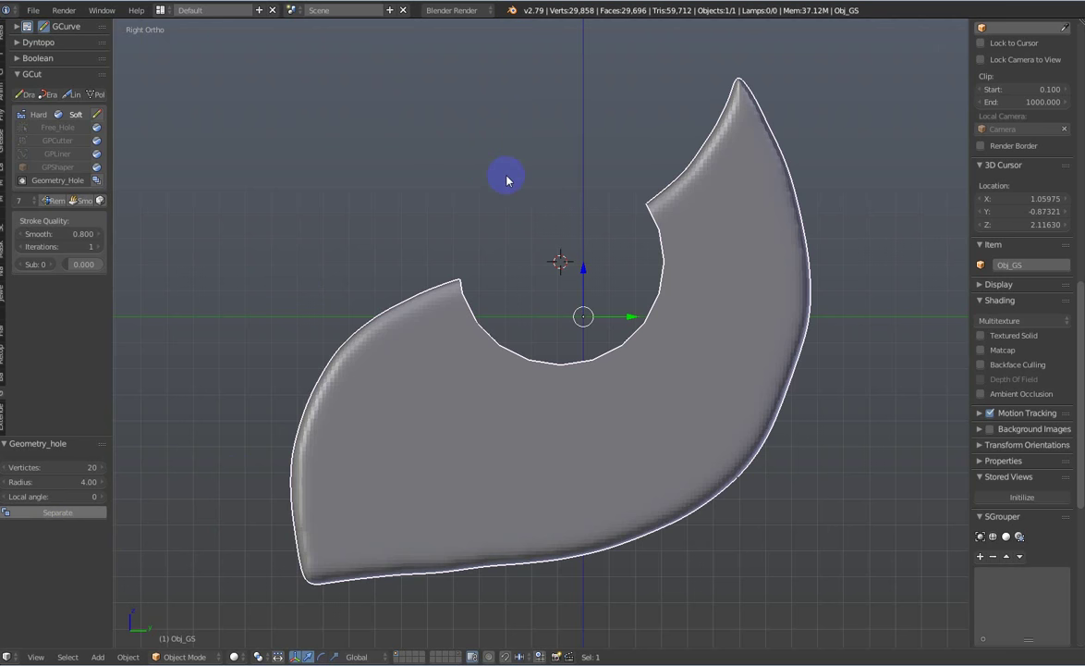
Step: Select the semicircular inset piece sitting in the notch
{"action": "left_click", "coordinate": [508, 331]}
{"action": "middle_click_drag", "start_coordinate": [514, 402], "coordinate": [543, 280]}
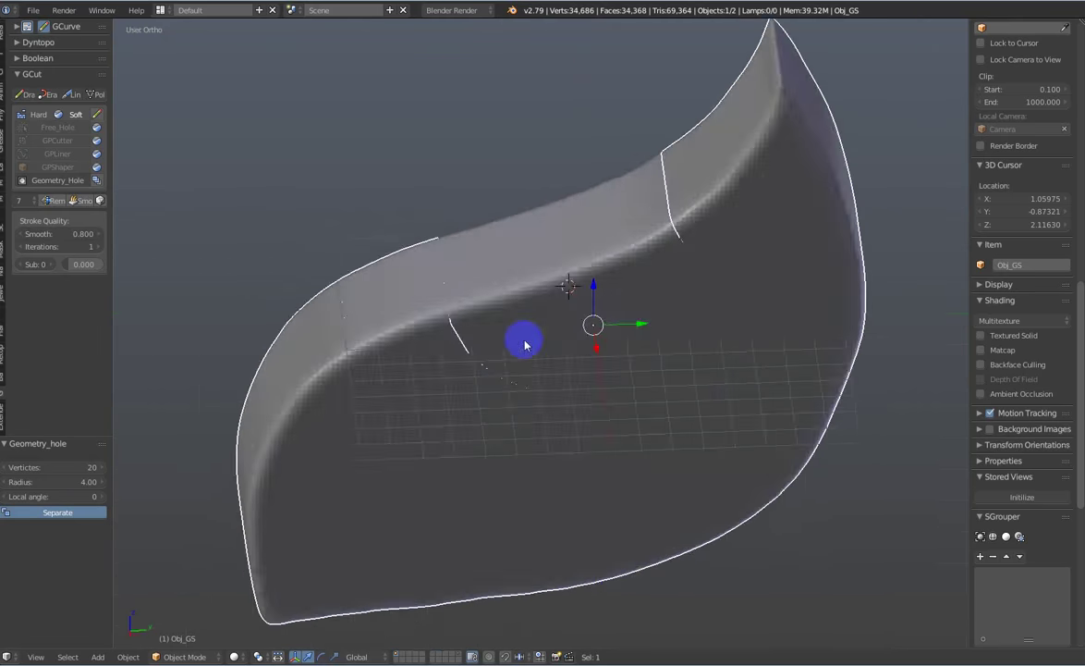
{"action": "middle_click_drag", "start_coordinate": [641, 222], "coordinate": [592, 174], "text": "shift"}
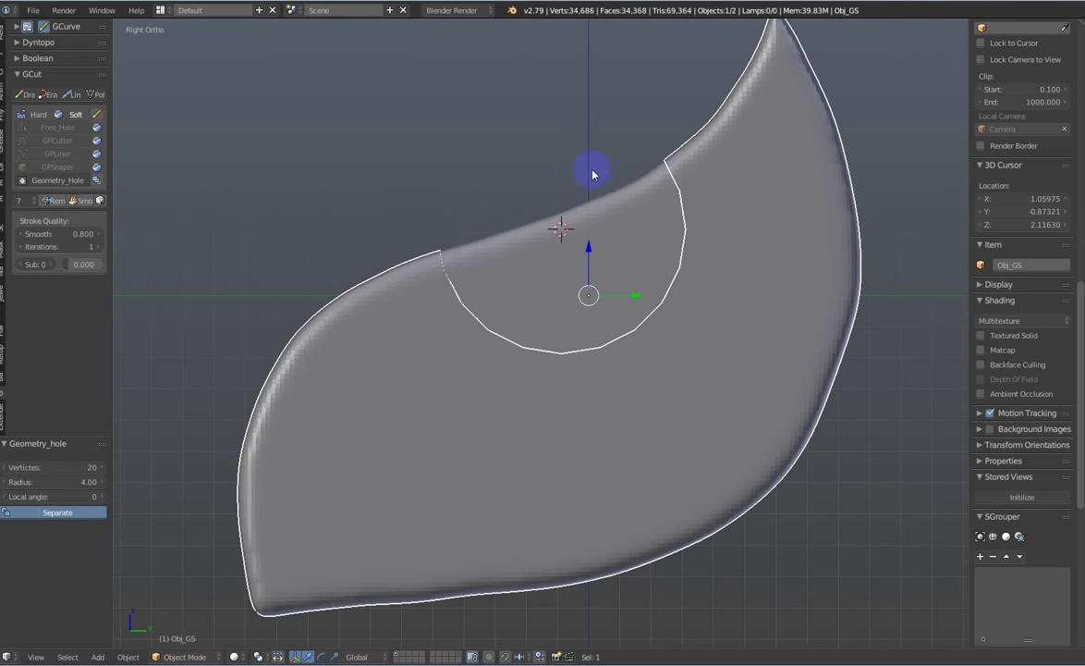
{"action": "right_click", "coordinate": [619, 207]}
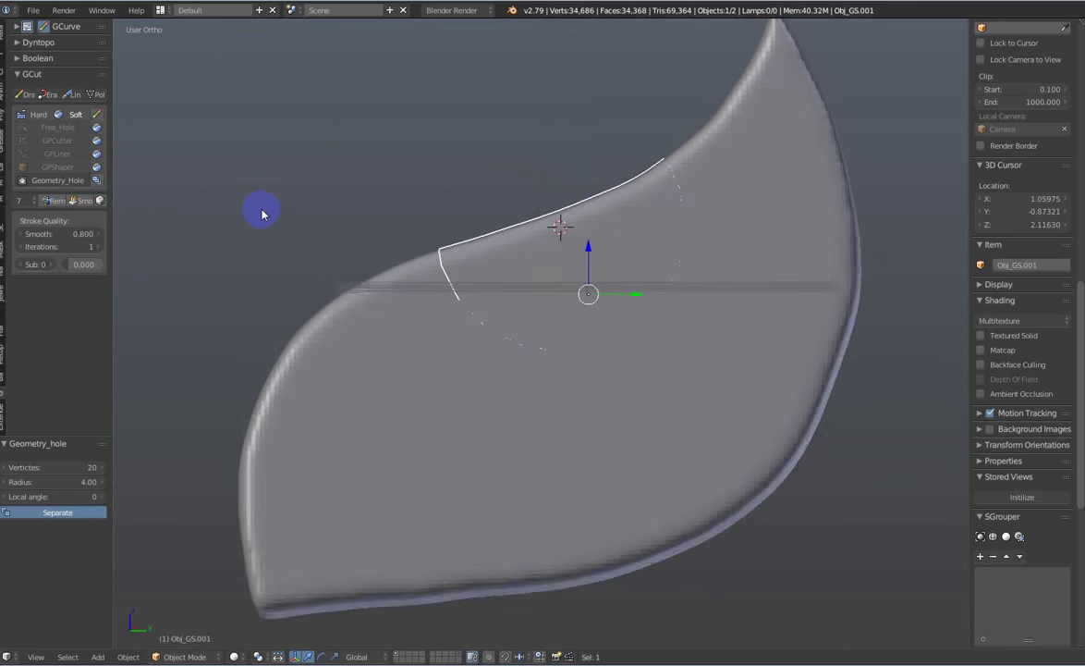
Step: Run Remesh & Smooth on the inset piece, keeping Smooth 1.00 and lowering Remesh to 7
{"action": "left_click", "coordinate": [90, 201]}
{"action": "middle_click_drag", "start_coordinate": [423, 317], "coordinate": [477, 347]}
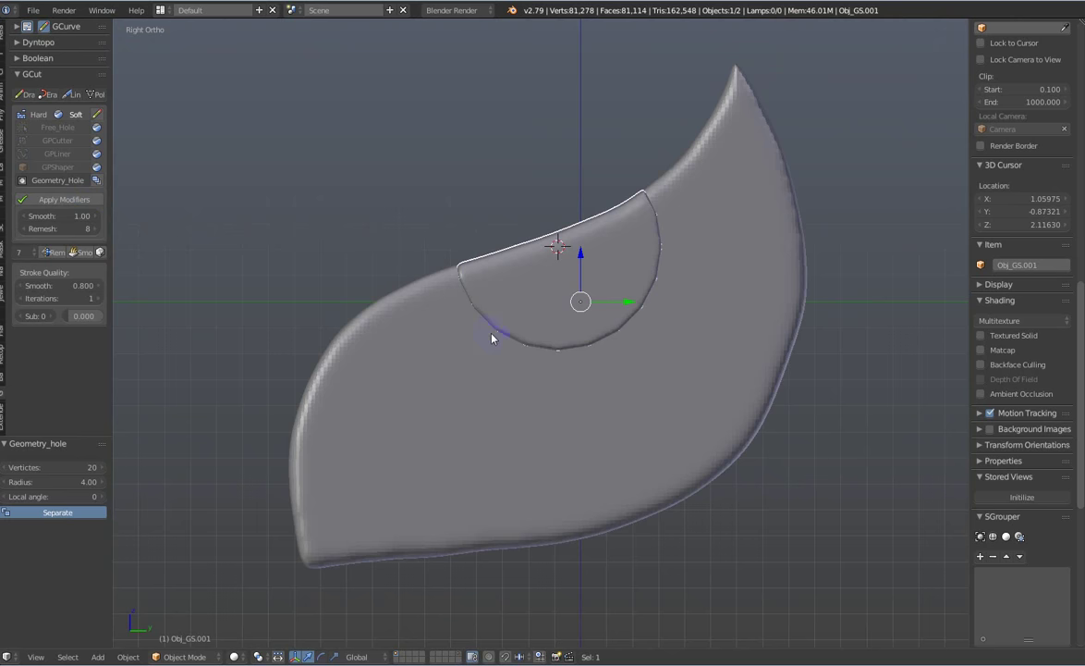
{"action": "left_click", "coordinate": [219, 228]}
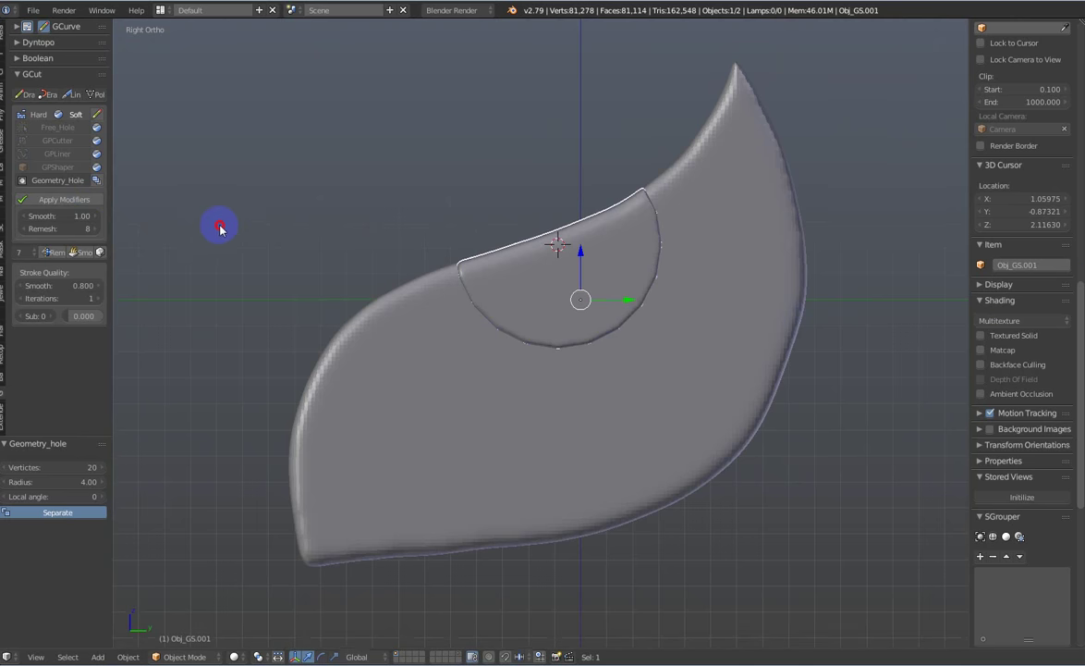
{"action": "middle_click_drag", "start_coordinate": [219, 228], "coordinate": [438, 290]}
{"action": "scroll", "coordinate": [430, 278], "scroll_direction": "up", "scroll_amount": 4}
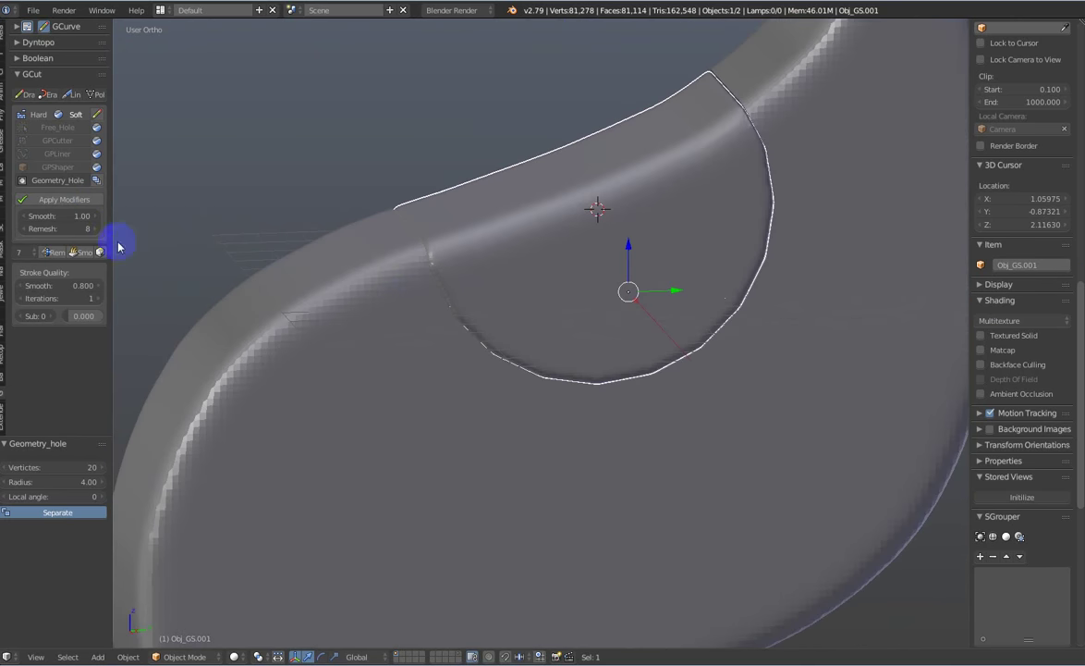
{"action": "mouse_move", "coordinate": [73, 230]}
{"action": "left_mouse_down"}
{"action": "mouse_move", "coordinate": [45, 232]}
{"action": "mouse_move", "coordinate": [62, 228]}
{"action": "mouse_move", "coordinate": [47, 217]}
{"action": "mouse_move", "coordinate": [109, 211]}
{"action": "mouse_move", "coordinate": [58, 225]}
{"action": "mouse_move", "coordinate": [70, 227]}
{"action": "left_mouse_up"}
Step: Run Remesh & Smooth on the main leaf body with Remesh level 8
{"action": "key", "text": "Return"}
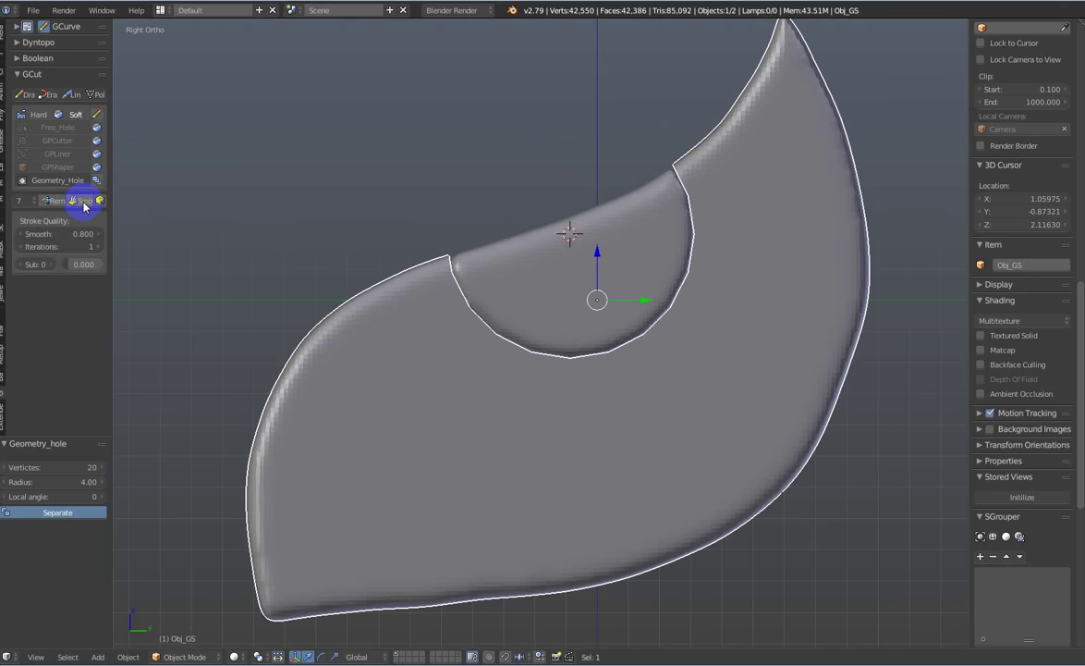
{"action": "left_click", "coordinate": [83, 202]}
{"action": "mouse_move", "coordinate": [387, 340]}
{"action": "middle_mouse_down"}
{"action": "mouse_move", "coordinate": [424, 368]}
{"action": "mouse_move", "coordinate": [277, 305]}
{"action": "middle_mouse_up"}
{"action": "left_click", "coordinate": [99, 229]}
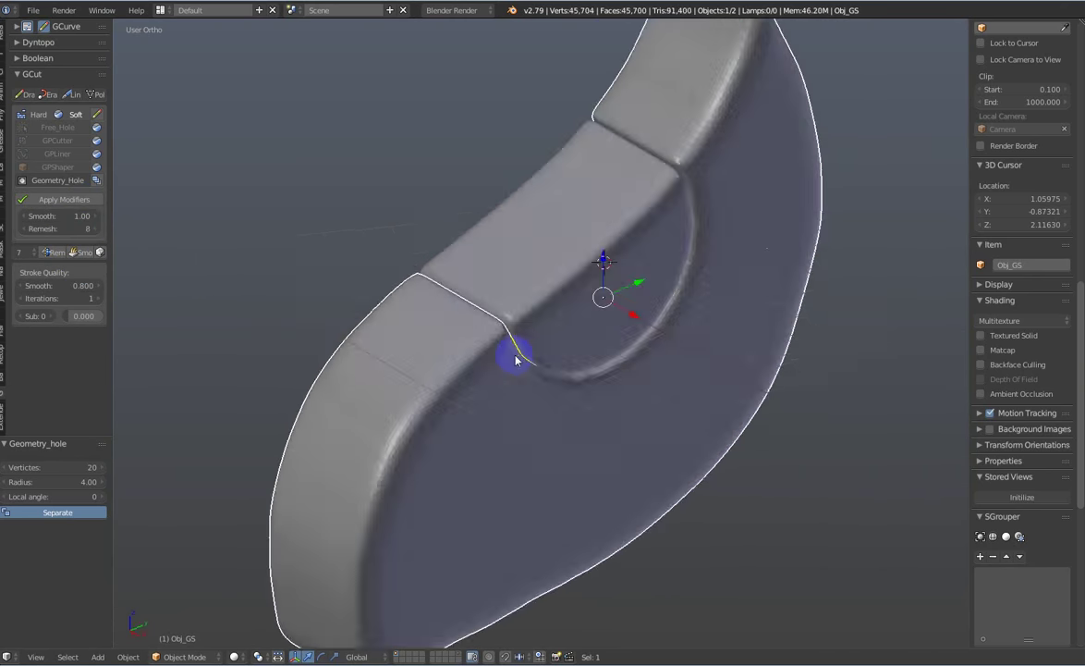
Step: Inspect the rebuilt leaf, return to the side view, and show its modifier stack in Properties
{"action": "middle_click_drag", "start_coordinate": [504, 424], "coordinate": [438, 303]}
{"action": "scroll", "coordinate": [529, 330], "scroll_direction": "down", "scroll_amount": 1}
{"action": "middle_click_drag", "start_coordinate": [529, 331], "coordinate": [512, 280]}
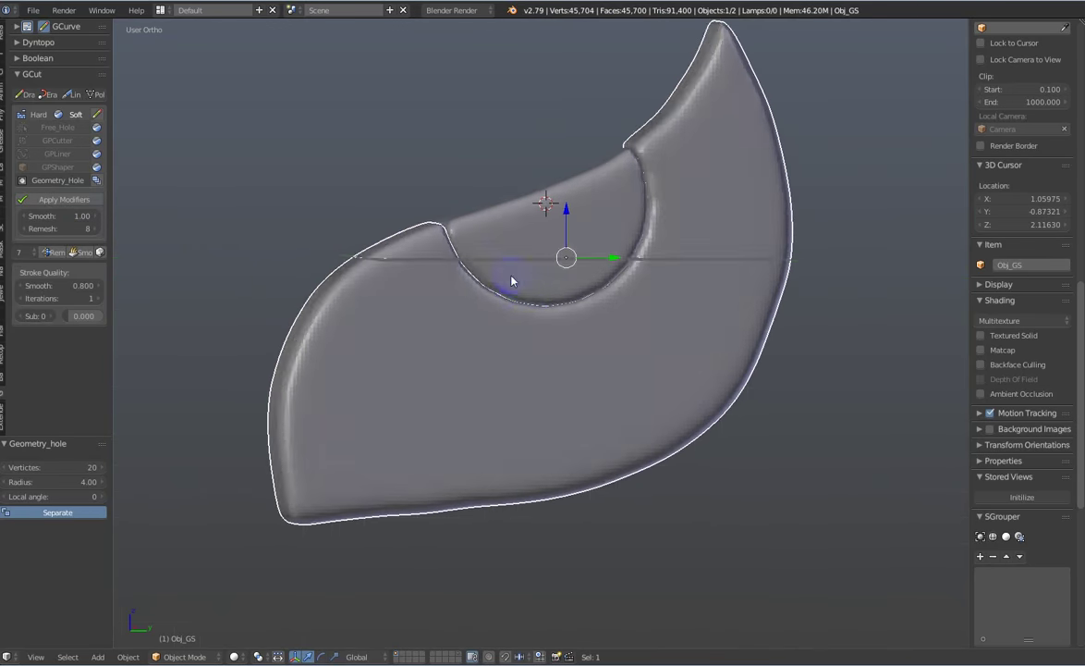
{"action": "key", "text": "KP_3"}
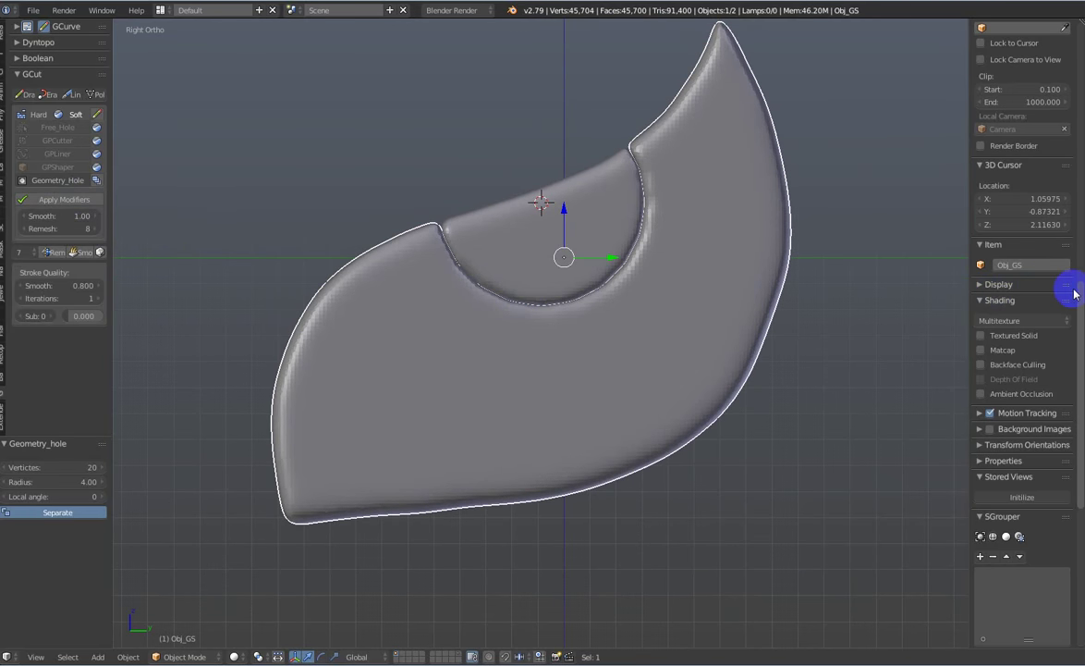
{"action": "left_click_drag", "start_coordinate": [1079, 289], "coordinate": [1079, 205]}
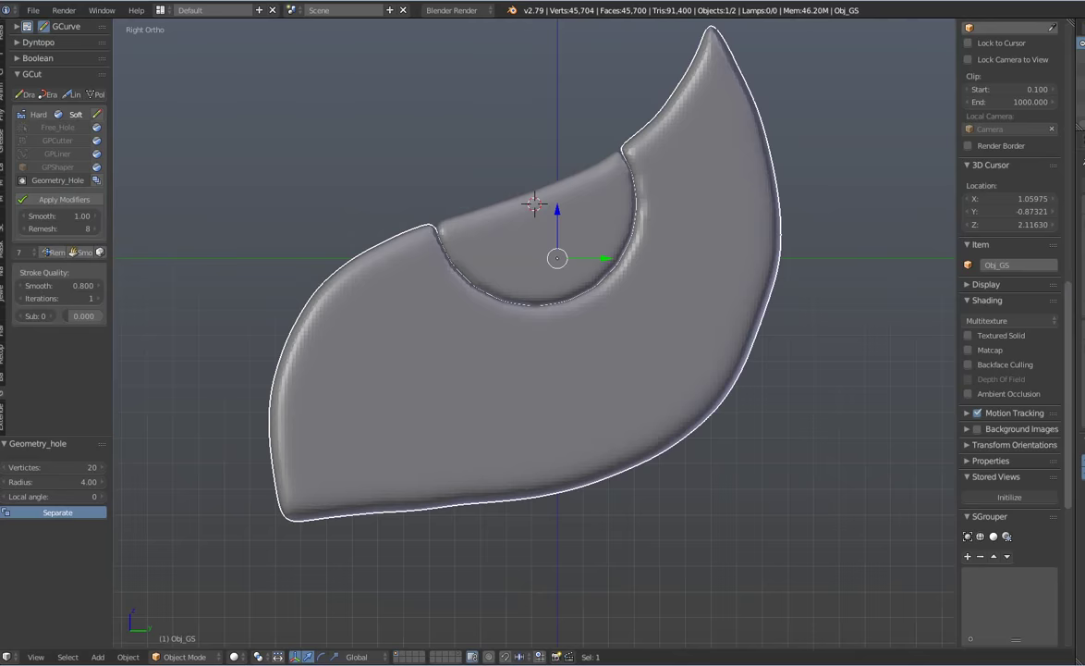
Step: Select the main leaf body and apply its modifiers with Apply Modifiers
{"action": "middle_click_drag", "start_coordinate": [645, 412], "coordinate": [666, 404], "text": "shift"}
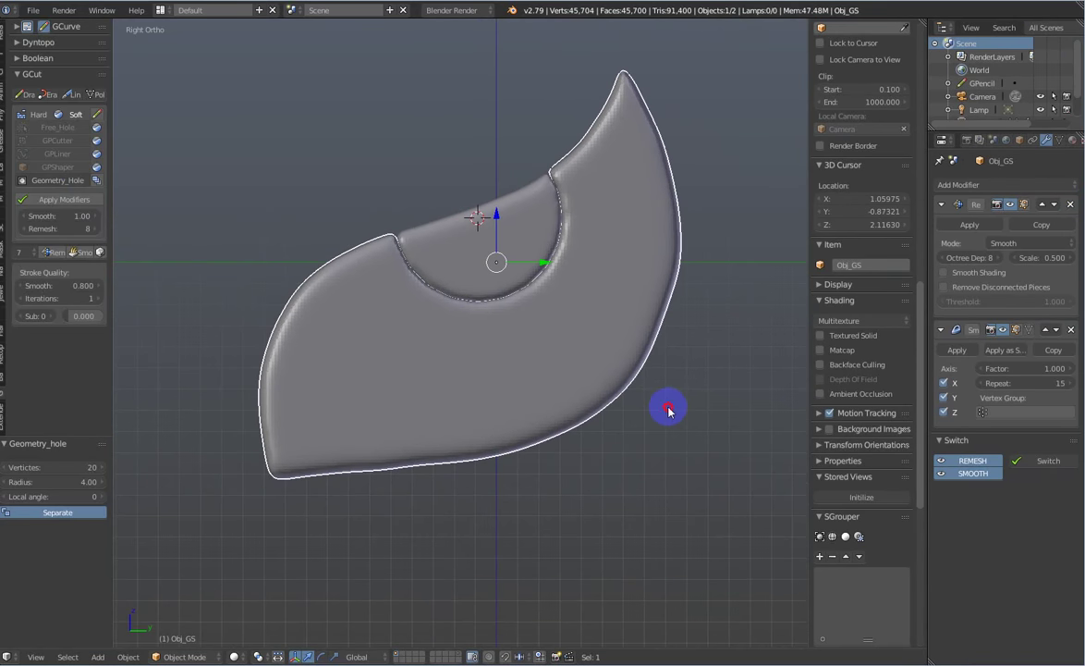
{"action": "left_click", "coordinate": [431, 320]}
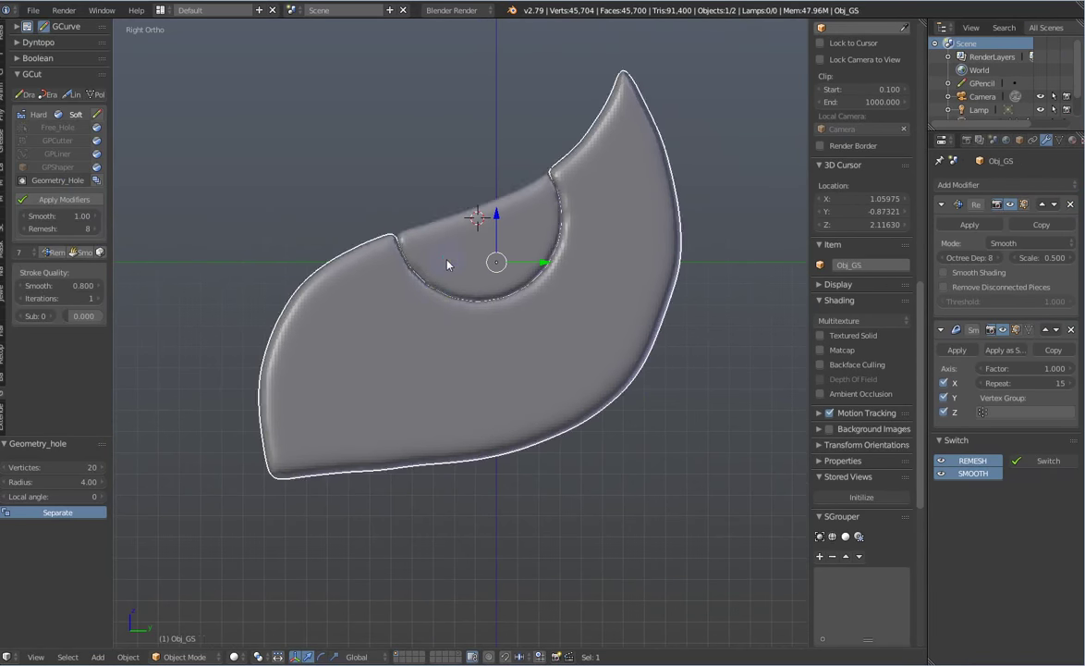
{"action": "left_click", "coordinate": [79, 200]}
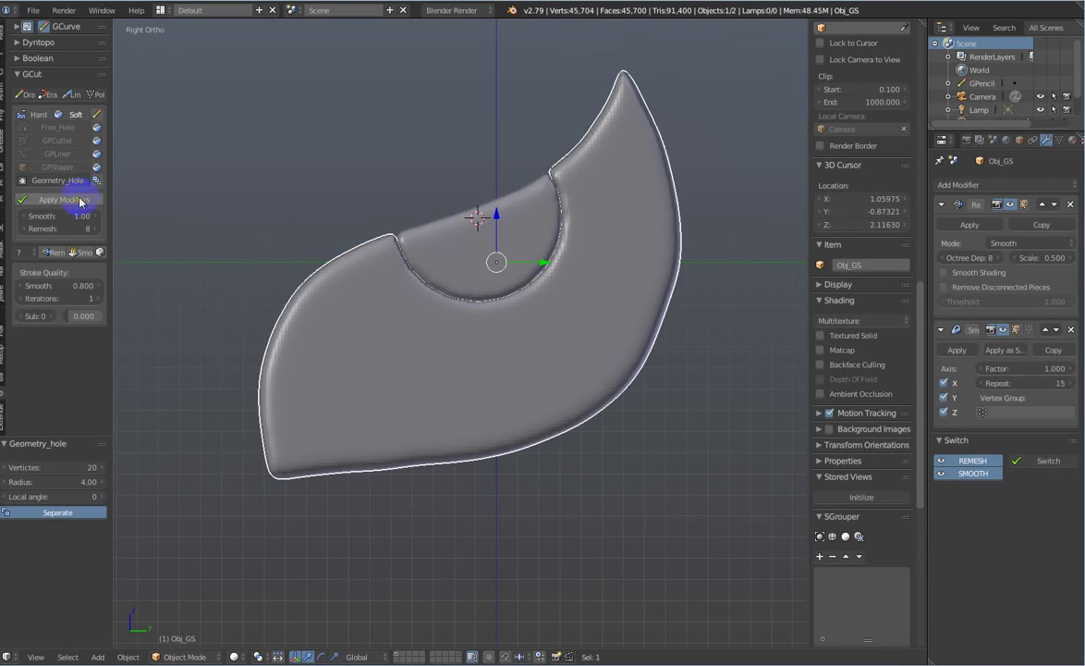
{"action": "left_click", "coordinate": [174, 212]}
{"action": "left_click", "coordinate": [73, 203]}
{"action": "left_click", "coordinate": [274, 261]}
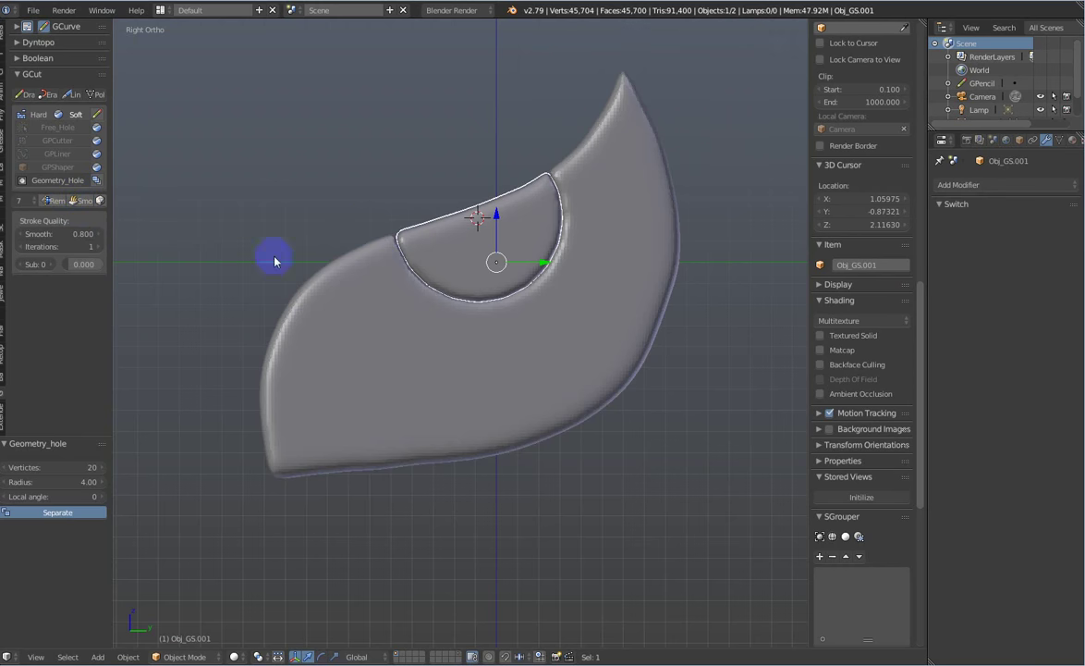
Step: Select the separated notch piece and zoom to check it
{"action": "left_click", "coordinate": [501, 324]}
{"action": "left_click", "coordinate": [494, 337]}
{"action": "left_click", "coordinate": [488, 299]}
{"action": "scroll", "coordinate": [488, 300], "scroll_direction": "up", "scroll_amount": 2}
{"action": "scroll", "coordinate": [503, 398], "scroll_direction": "down", "scroll_amount": 2}
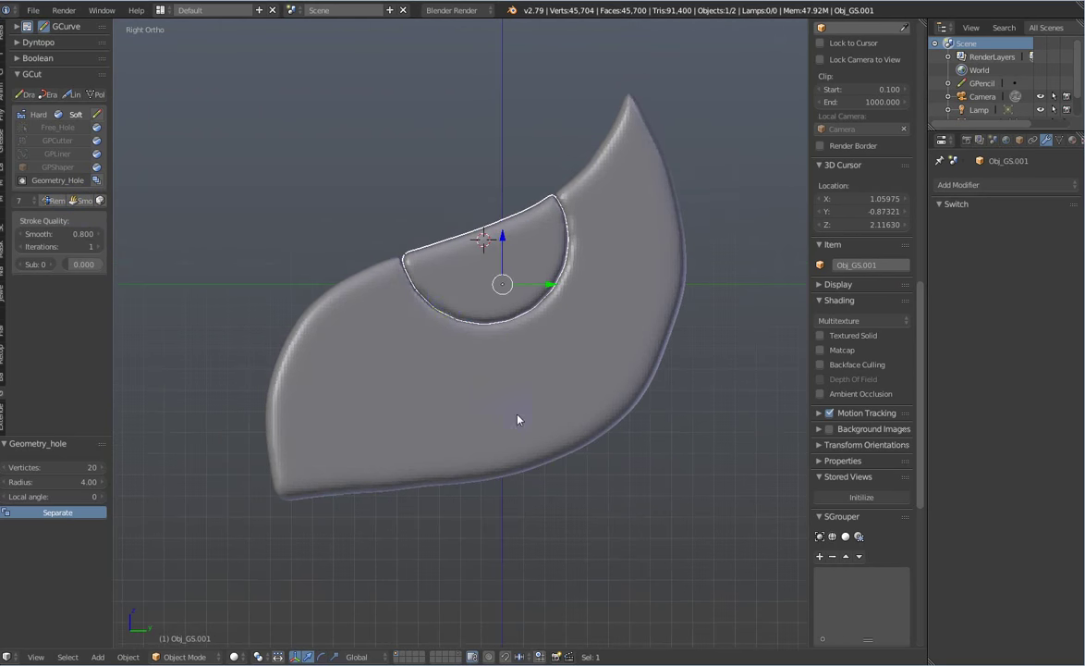
{"action": "scroll", "coordinate": [477, 208], "scroll_direction": "up", "scroll_amount": 2}
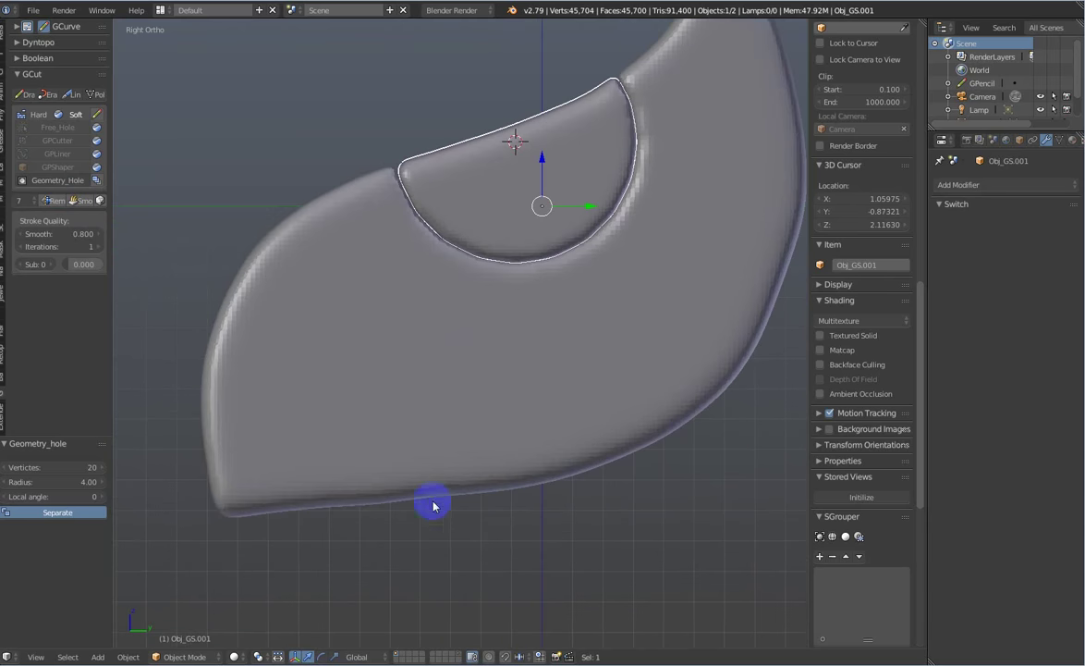
Step: Sketch curved grease-pencil cutting lines across the leaf's lower edge
{"action": "scroll", "coordinate": [434, 506], "scroll_direction": "down", "scroll_amount": 1}
{"action": "scroll", "coordinate": [417, 496], "scroll_direction": "down", "scroll_amount": 2}
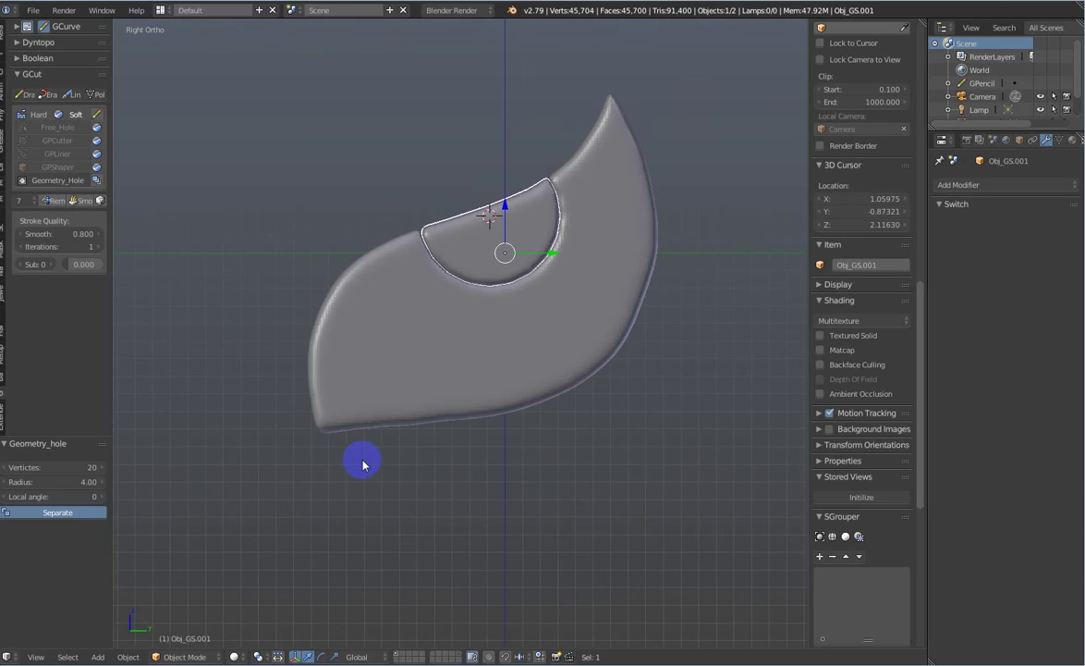
{"action": "left_click_drag", "start_coordinate": [337, 479], "coordinate": [343, 422]}
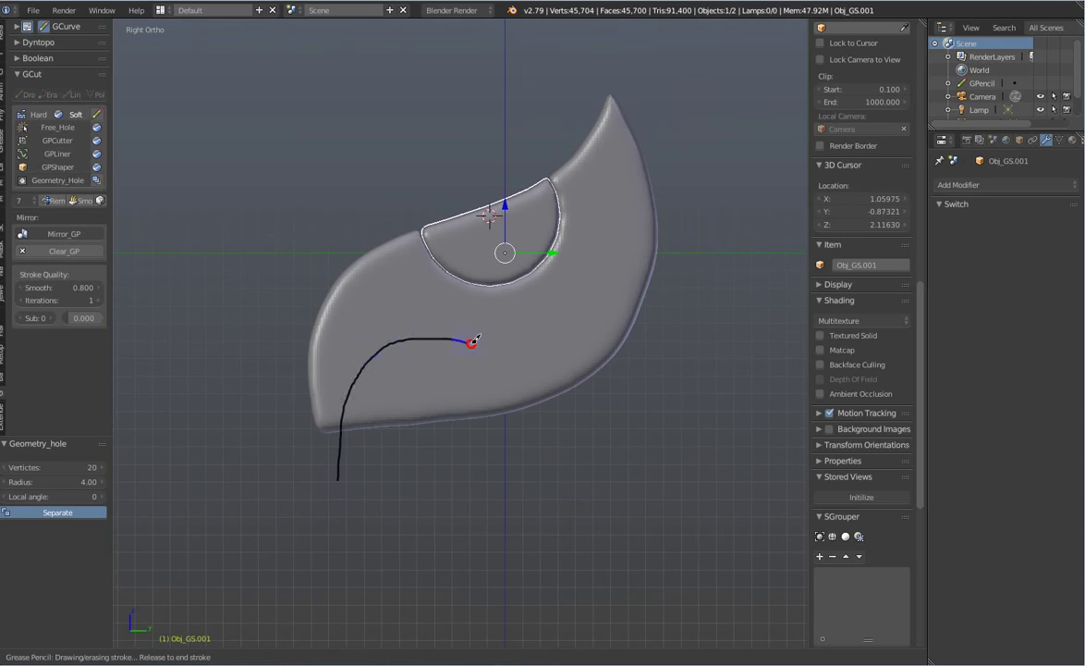
{"action": "mouse_move", "coordinate": [570, 362]}
{"action": "left_mouse_down"}
{"action": "mouse_move", "coordinate": [666, 380]}
{"action": "mouse_move", "coordinate": [341, 459]}
{"action": "mouse_move", "coordinate": [679, 349]}
{"action": "left_mouse_up"}
{"action": "mouse_move", "coordinate": [545, 414]}
{"action": "middle_mouse_down"}
{"action": "mouse_move", "coordinate": [575, 359]}
{"action": "mouse_move", "coordinate": [414, 336]}
{"action": "mouse_move", "coordinate": [418, 364]}
{"action": "mouse_move", "coordinate": [461, 400]}
{"action": "middle_mouse_up"}
Step: Return to the side view, select Obj_GS, and switch GCut to Hard
{"action": "key", "text": "KP_3"}
{"action": "left_click", "coordinate": [414, 381]}
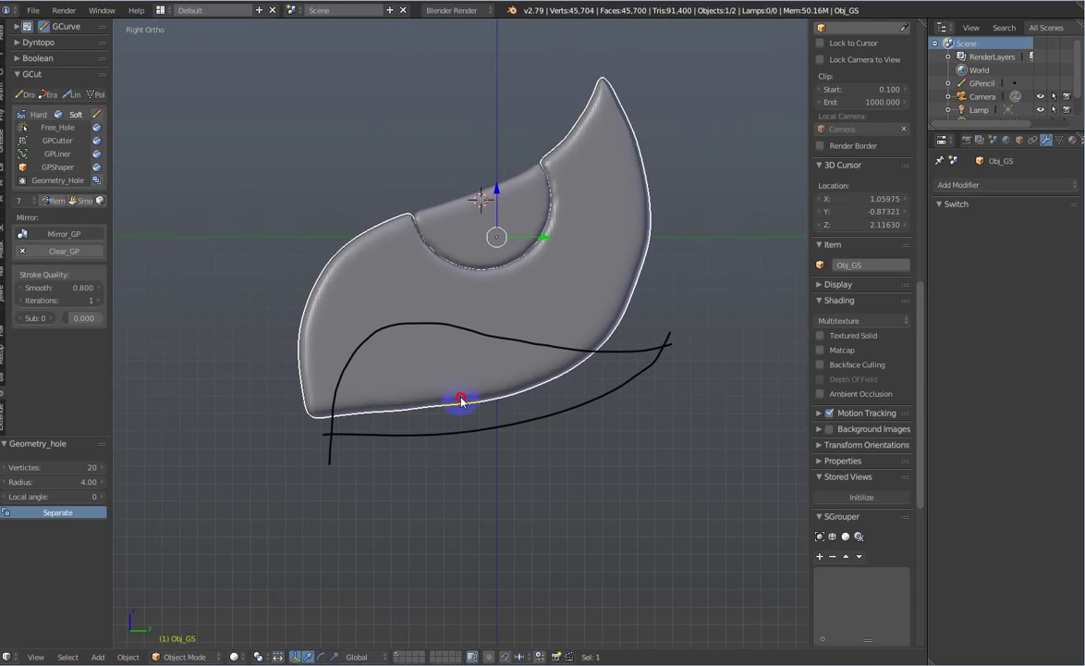
{"action": "left_click", "coordinate": [73, 116]}
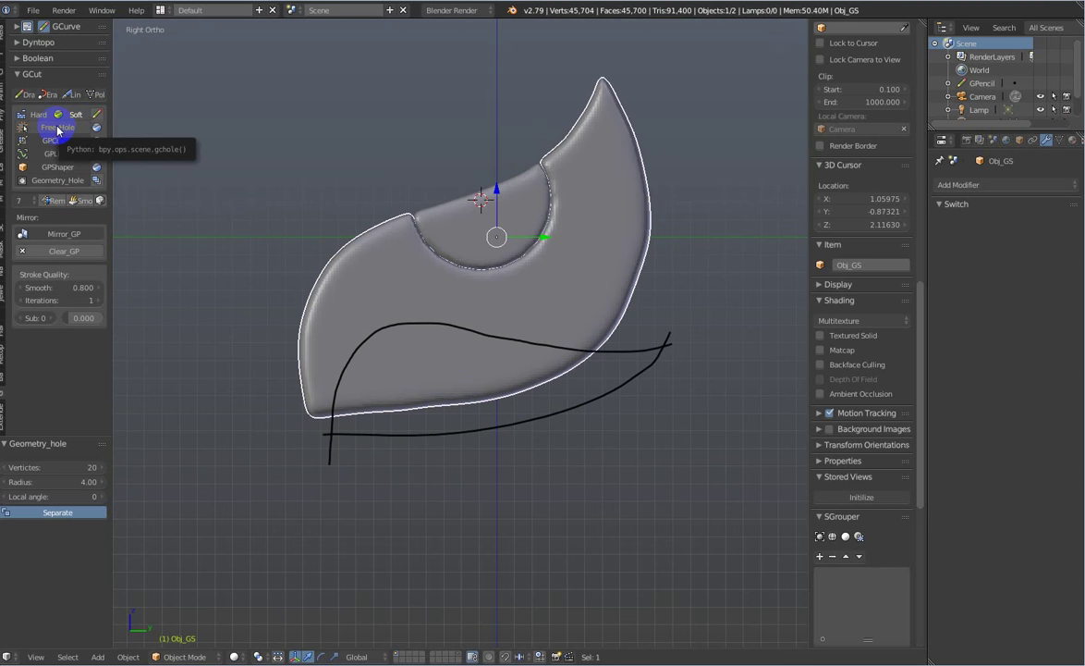
Step: Cut a Free_Hole inset from the strokes, lower its remesh, and apply its modifiers at Smooth 1.33
{"action": "left_click", "coordinate": [57, 127]}
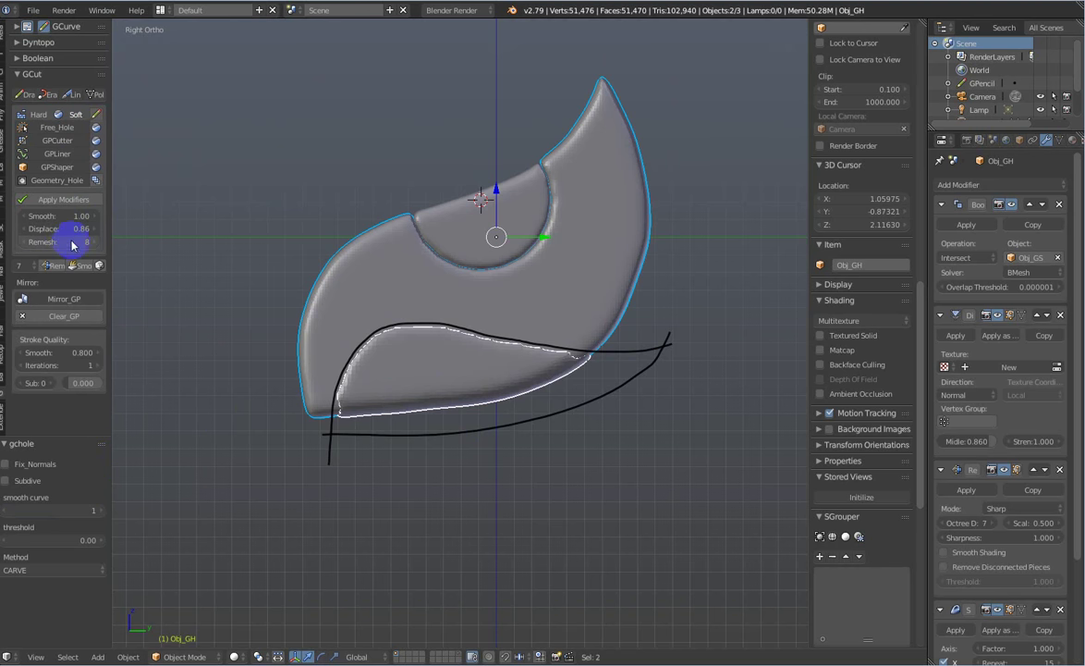
{"action": "mouse_move", "coordinate": [69, 242]}
{"action": "left_mouse_down"}
{"action": "mouse_move", "coordinate": [53, 230]}
{"action": "mouse_move", "coordinate": [85, 216]}
{"action": "mouse_move", "coordinate": [56, 219]}
{"action": "mouse_move", "coordinate": [73, 215]}
{"action": "left_mouse_up"}
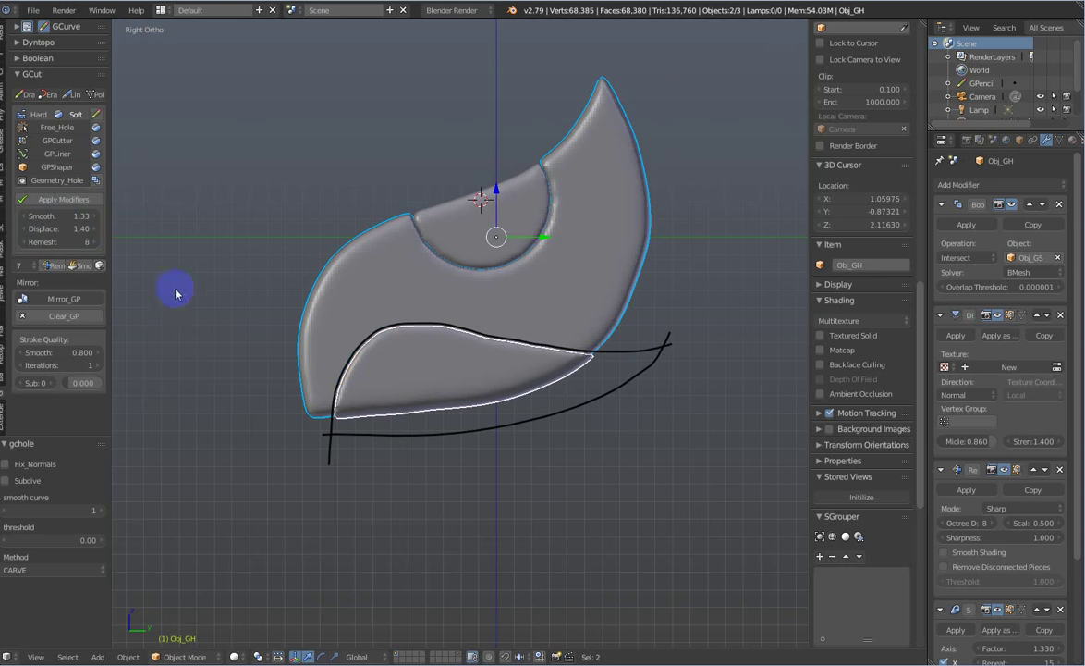
{"action": "left_click", "coordinate": [68, 200]}
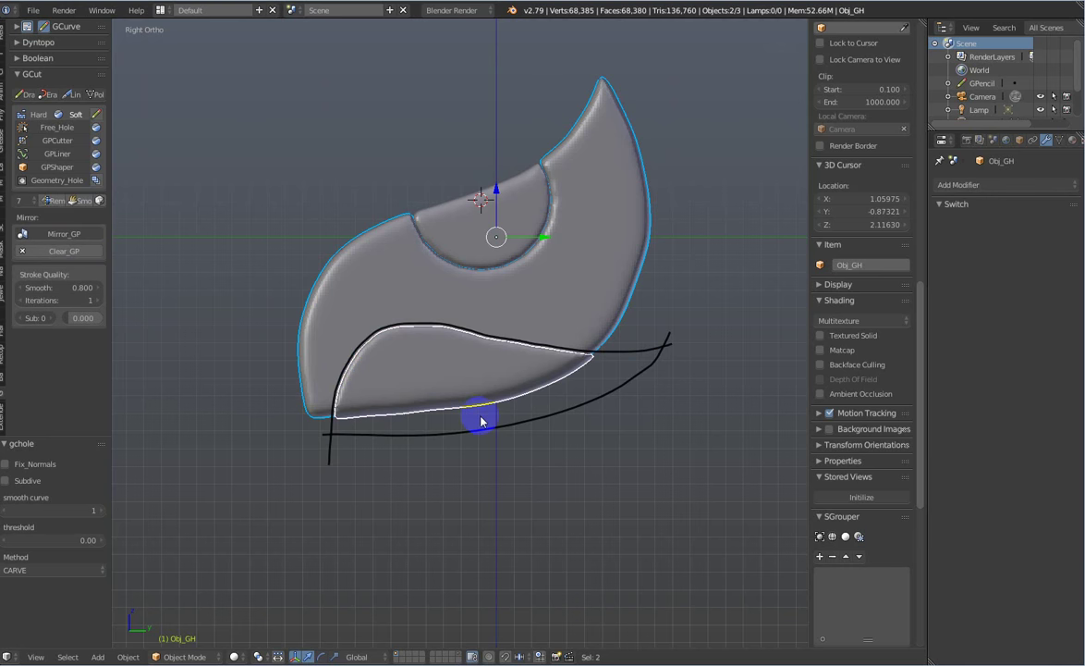
{"action": "scroll", "coordinate": [419, 416], "scroll_direction": "up", "scroll_amount": 1}
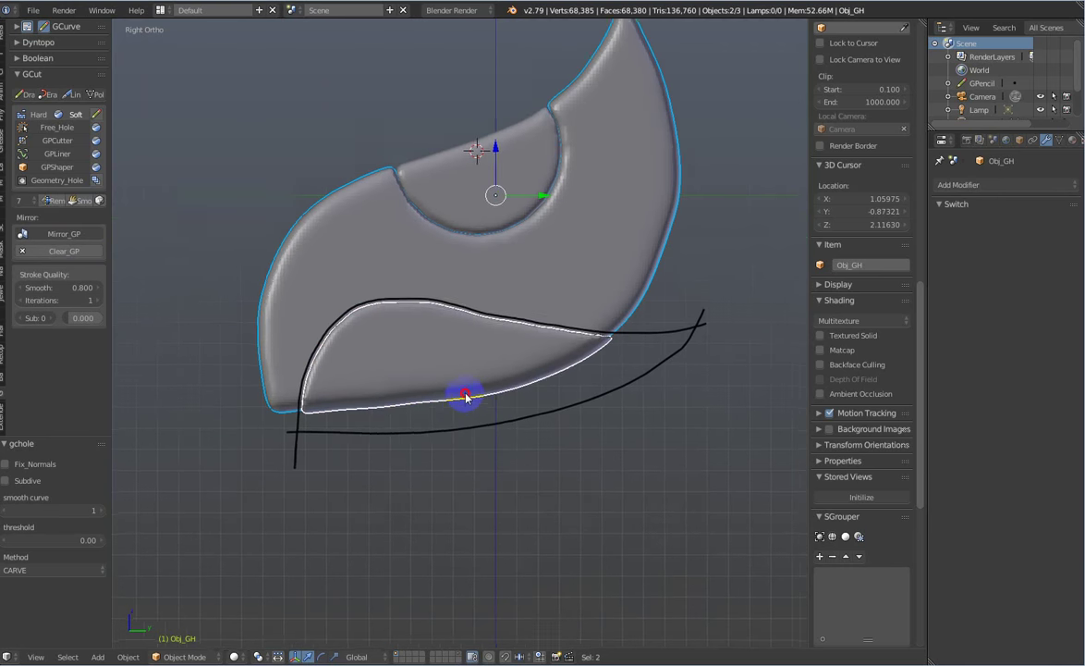
{"action": "scroll", "coordinate": [462, 395], "scroll_direction": "up", "scroll_amount": 2}
{"action": "middle_click_drag", "start_coordinate": [461, 353], "coordinate": [467, 336], "text": "shift"}
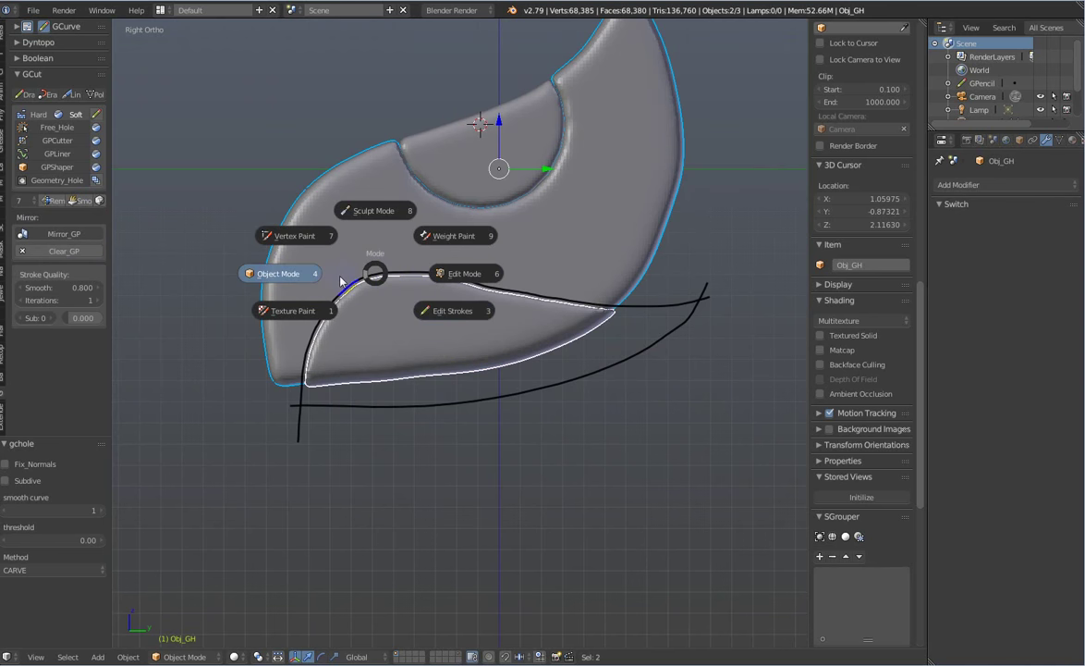
Step: Move the guide strokes by 0.847 on Y and -1.003 on Z, then select only the inset piece
{"action": "left_click", "coordinate": [485, 342]}
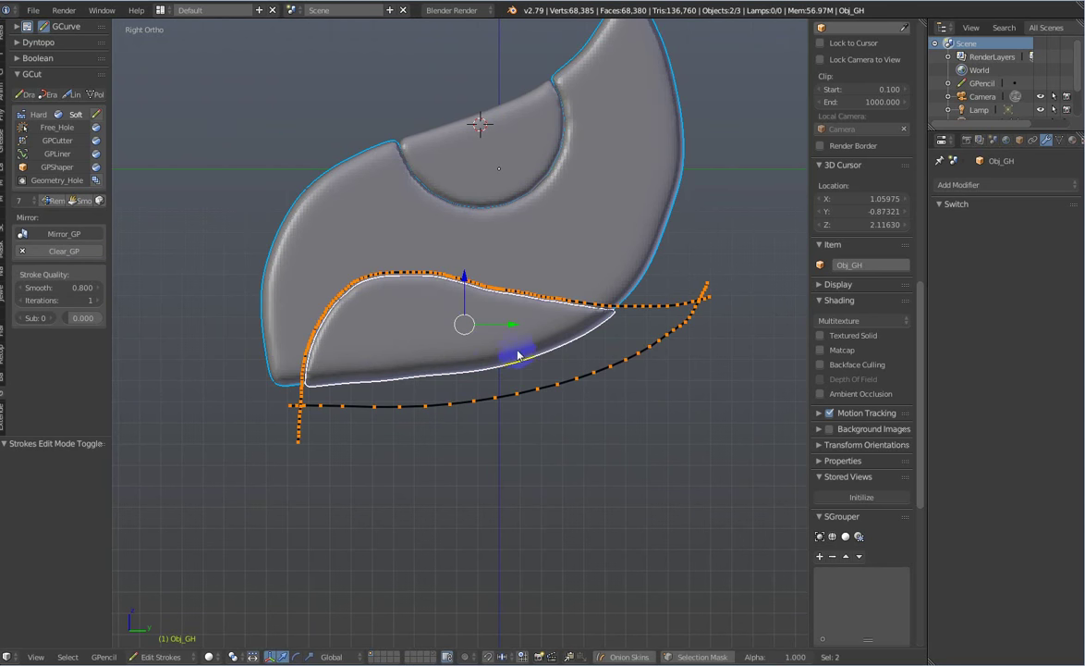
{"action": "key", "text": "g"}
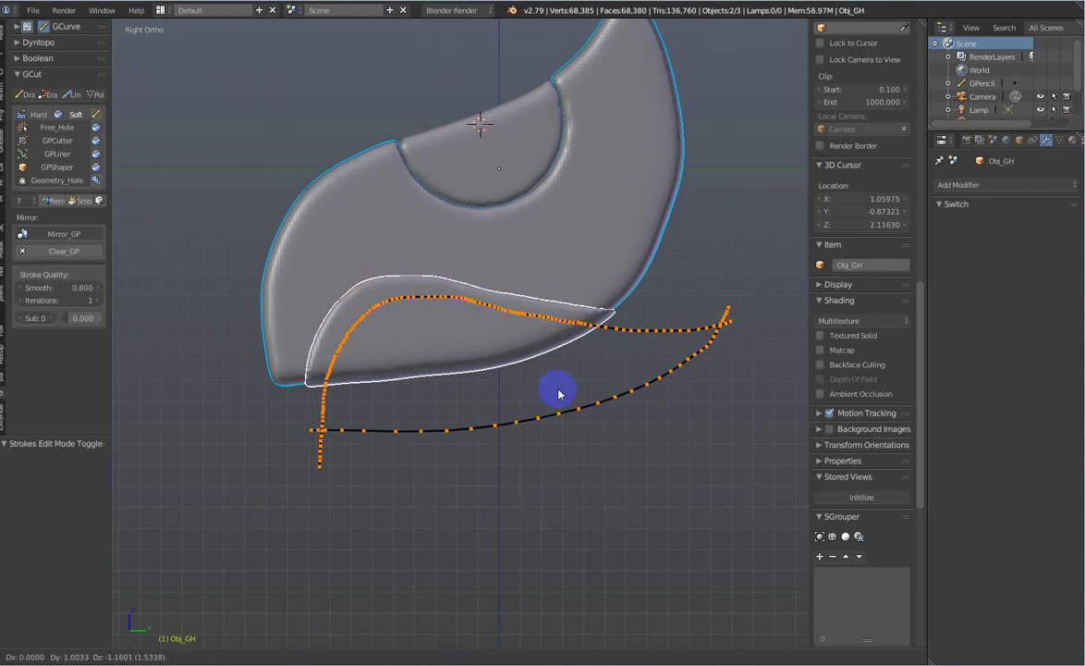
{"action": "left_click", "coordinate": [555, 385]}
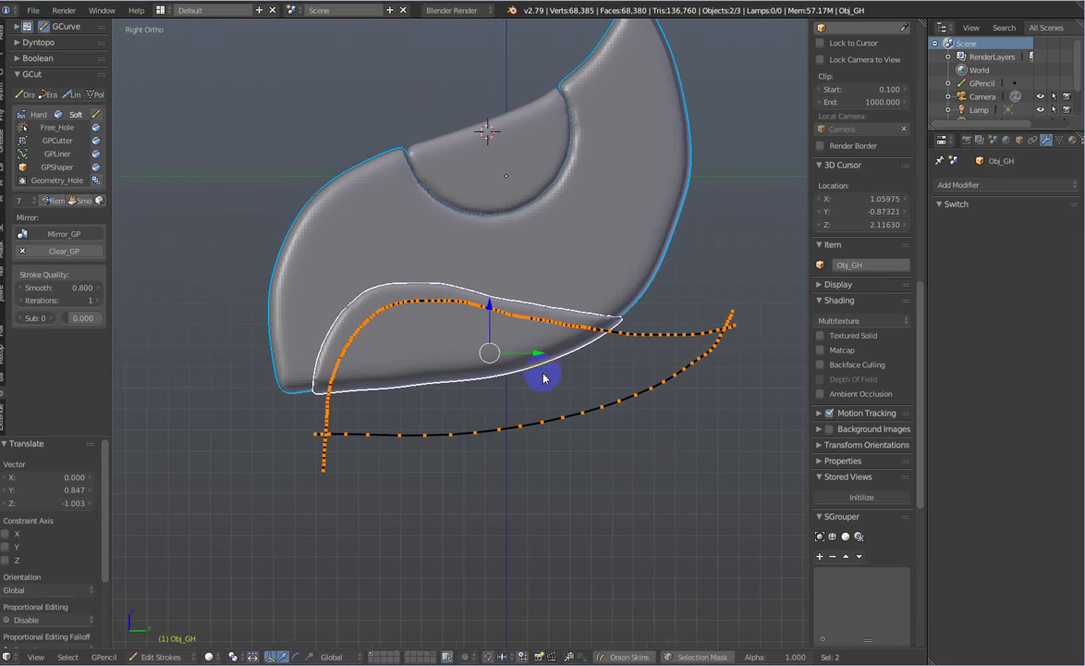
{"action": "key", "text": "Tab"}
{"action": "left_click", "coordinate": [432, 377]}
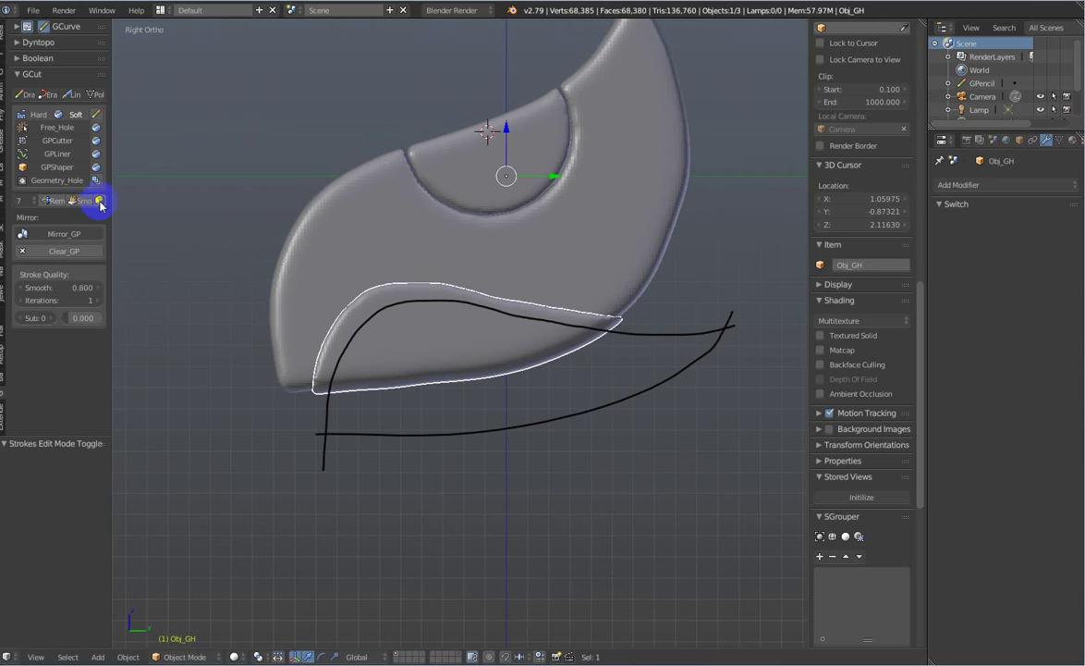
Step: Set the lower inset piece's origin to its centre of mass and scale it 1.28 along X
{"action": "scroll", "coordinate": [309, 400], "scroll_direction": "up", "scroll_amount": 2}
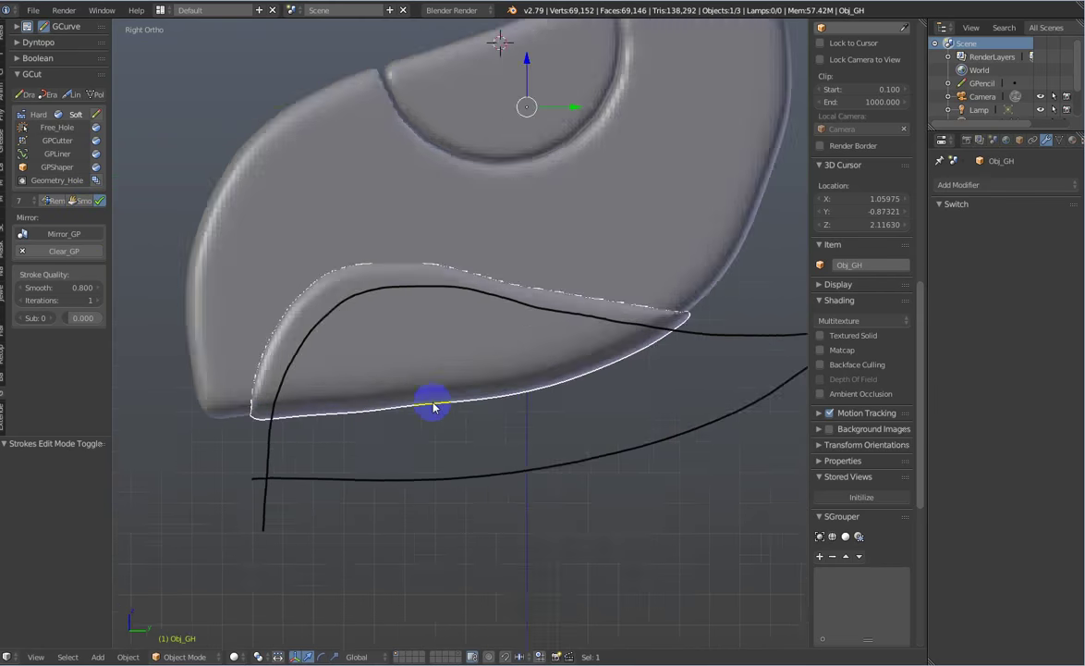
{"action": "mouse_move", "coordinate": [419, 420]}
{"action": "middle_mouse_down"}
{"action": "mouse_move", "coordinate": [550, 407]}
{"action": "mouse_move", "coordinate": [569, 388]}
{"action": "mouse_move", "coordinate": [533, 401]}
{"action": "middle_mouse_up"}
{"action": "key", "text": "ctrl+shift+alt+c"}
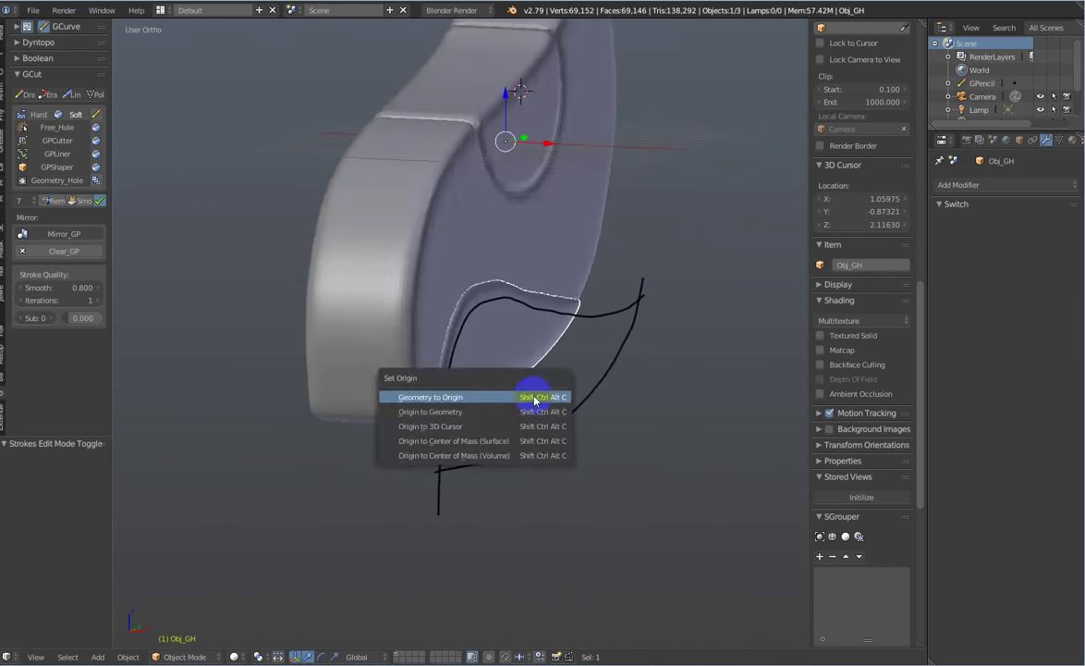
{"action": "left_click", "coordinate": [504, 447]}
{"action": "mouse_move", "coordinate": [503, 447]}
{"action": "middle_mouse_down"}
{"action": "mouse_move", "coordinate": [589, 391]}
{"action": "mouse_move", "coordinate": [596, 400]}
{"action": "middle_mouse_up"}
{"action": "key", "text": "s"}
{"action": "key", "text": "x"}
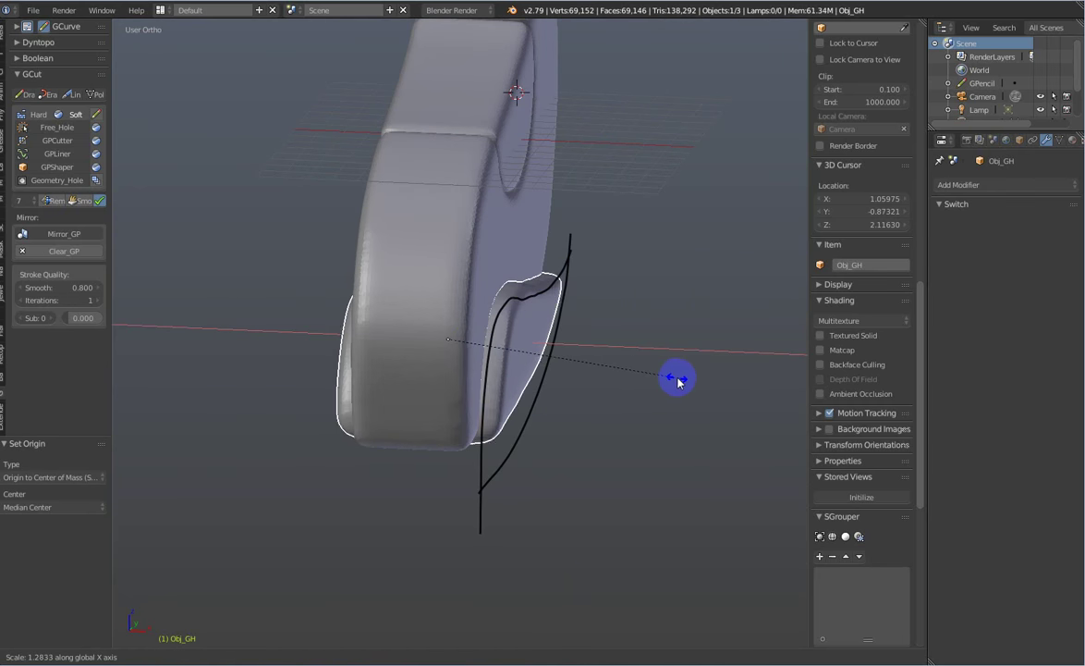
{"action": "left_click", "coordinate": [679, 380]}
Step: Centre the notch piece's origin on its mass, scale it 0.74 along X, then view from the right
{"action": "mouse_move", "coordinate": [679, 380]}
{"action": "middle_mouse_down"}
{"action": "mouse_move", "coordinate": [654, 160]}
{"action": "mouse_move", "coordinate": [494, 222]}
{"action": "mouse_move", "coordinate": [574, 254]}
{"action": "mouse_move", "coordinate": [709, 276]}
{"action": "middle_mouse_up"}
{"action": "right_click", "coordinate": [494, 222]}
{"action": "key", "text": "shift+ctrl+alt+c"}
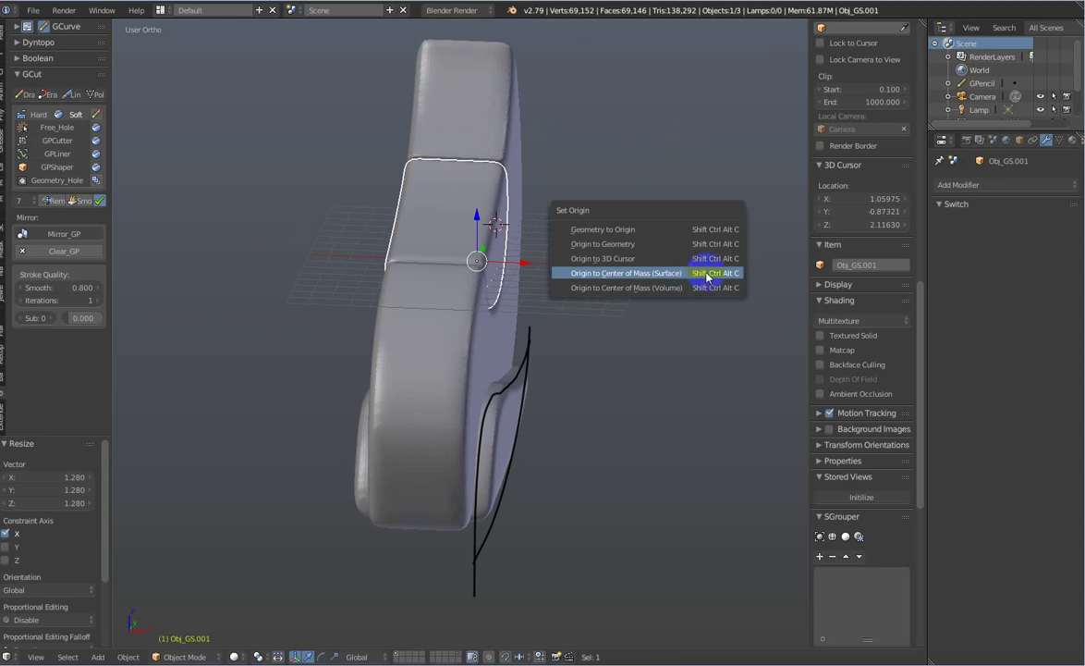
{"action": "left_click", "coordinate": [691, 279]}
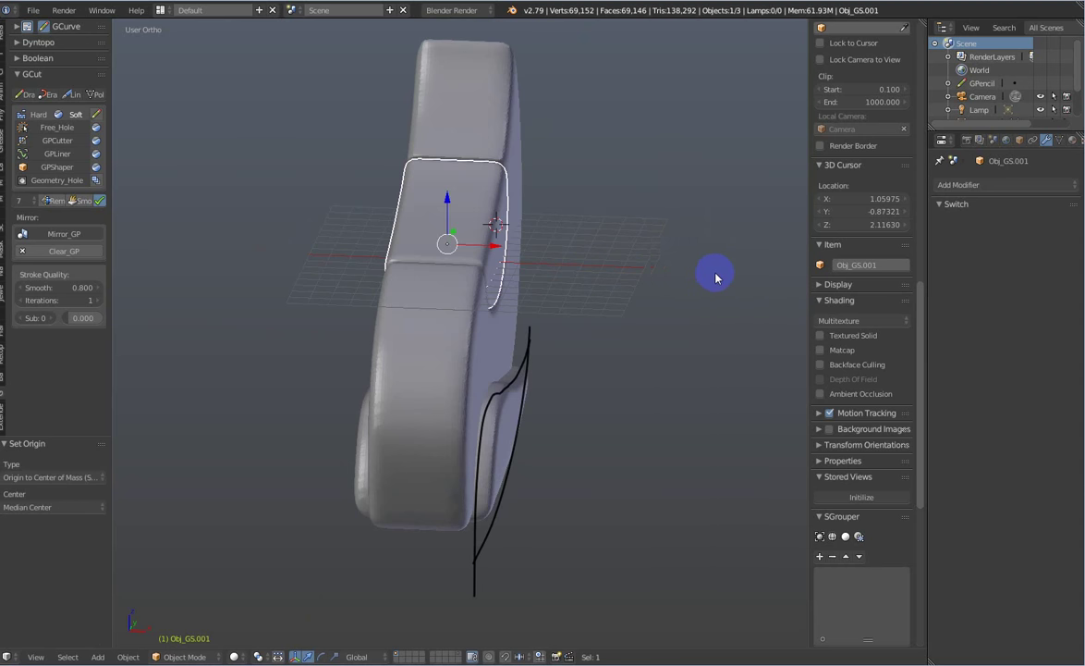
{"action": "key", "text": "s"}
{"action": "key", "text": "x"}
{"action": "left_click", "coordinate": [647, 280]}
{"action": "middle_click_drag", "start_coordinate": [647, 281], "coordinate": [525, 277]}
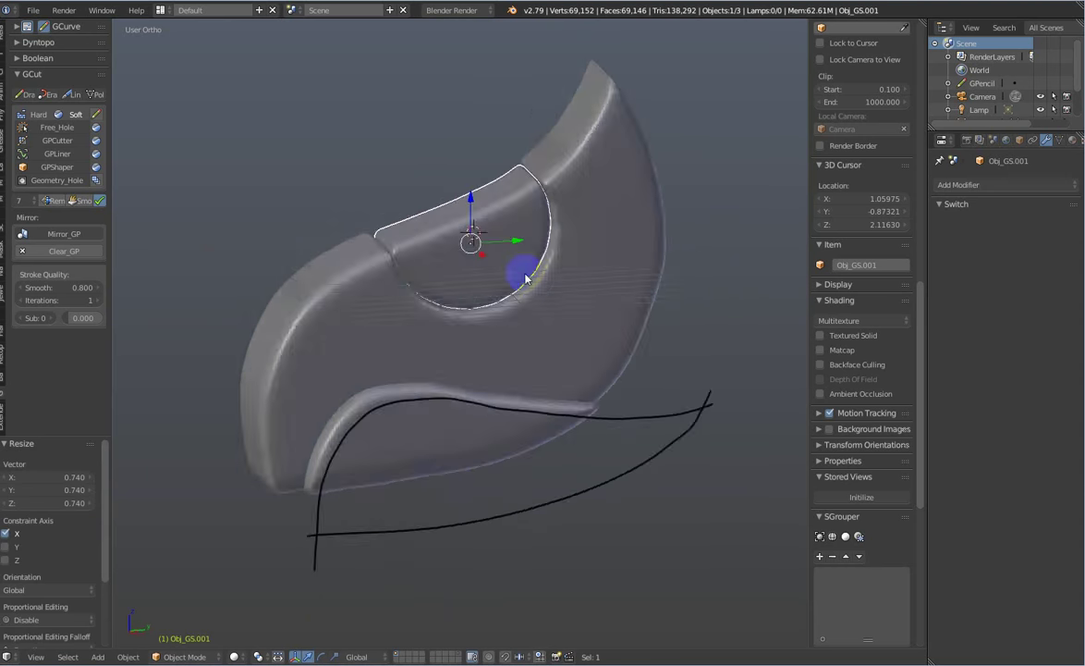
{"action": "key", "text": "KP_3"}
{"action": "middle_click_drag", "start_coordinate": [568, 426], "coordinate": [629, 396], "text": "shift"}
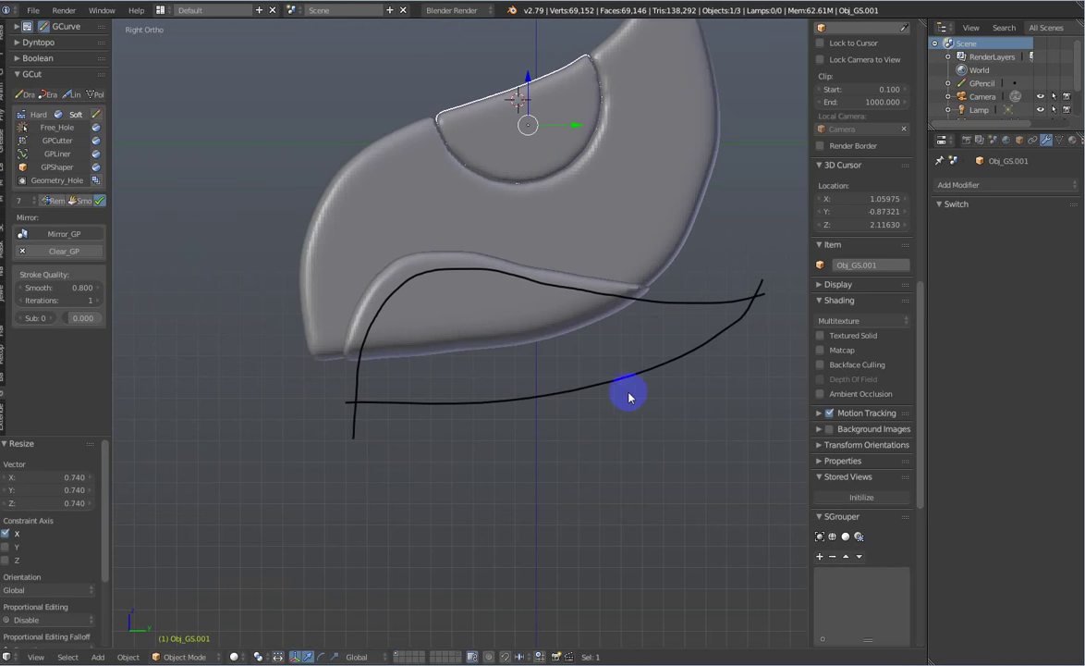
Step: In Edit Strokes mode, move both guide strokes about -0.031 on Z, then select the lower inset piece
{"action": "key", "text": "d+q"}
{"action": "left_click", "coordinate": [685, 441]}
{"action": "key", "text": "g"}
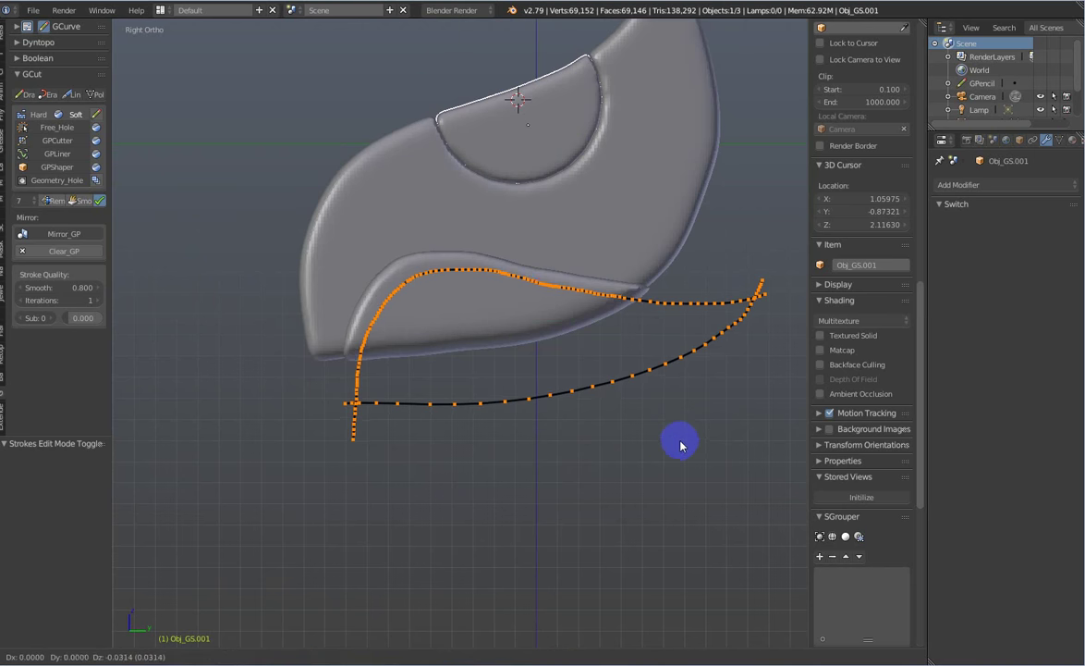
{"action": "left_click", "coordinate": [678, 447]}
{"action": "left_click", "coordinate": [470, 340]}
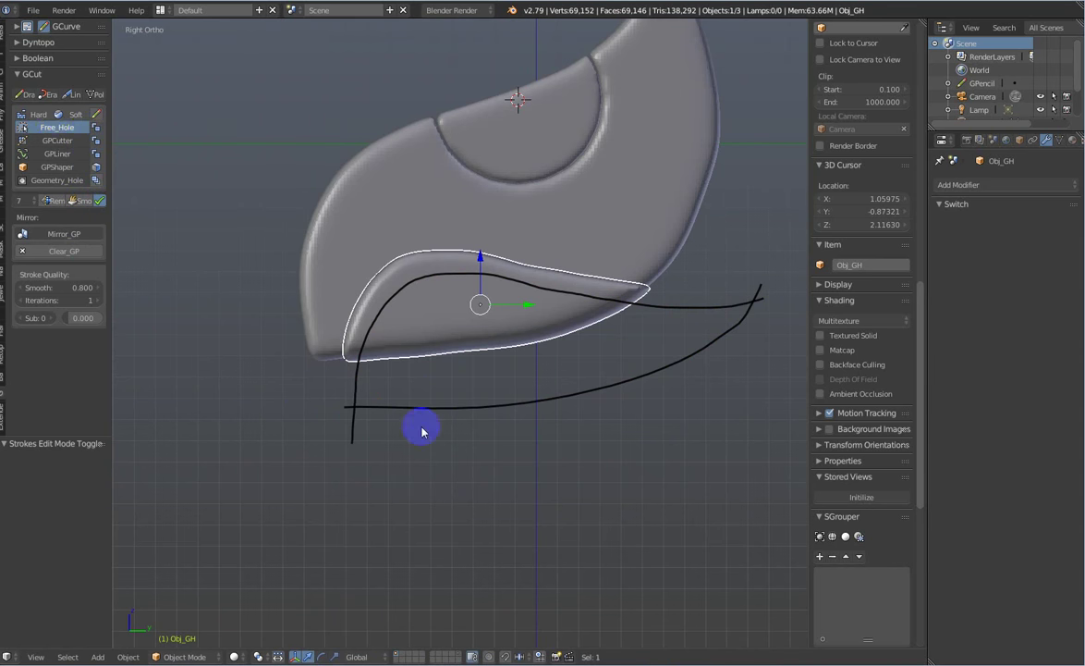
Step: Cut a GCut Free_Hole along the strokes and delete the grease-pencil strokes
{"action": "left_click", "coordinate": [556, 520]}
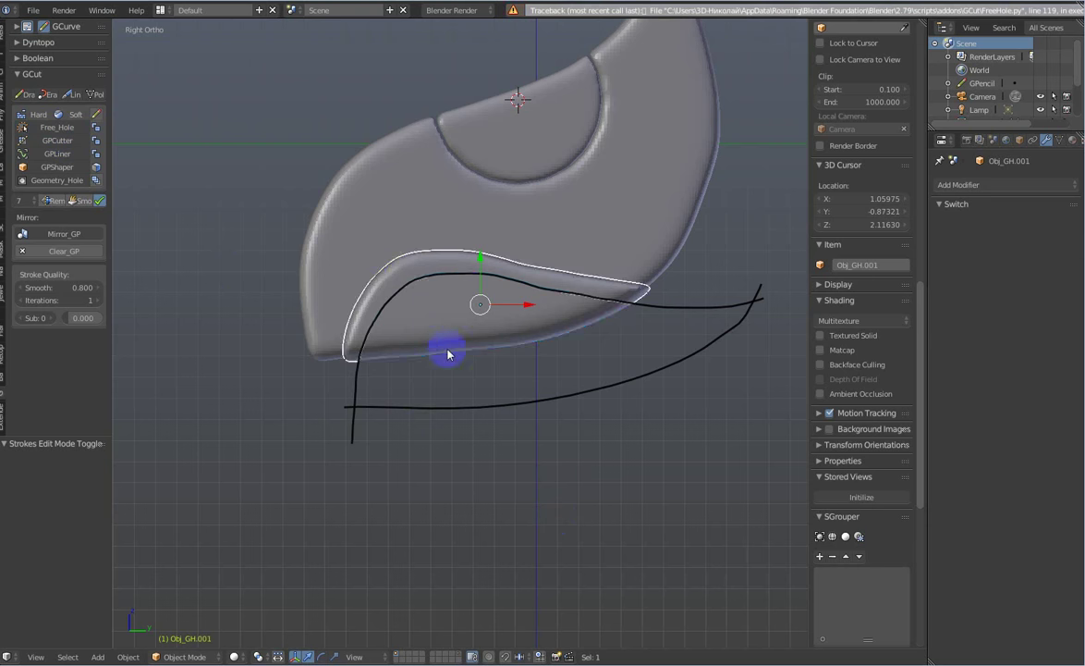
{"action": "key", "text": "shift+x"}
{"action": "scroll", "coordinate": [563, 374], "scroll_direction": "up", "scroll_amount": 1}
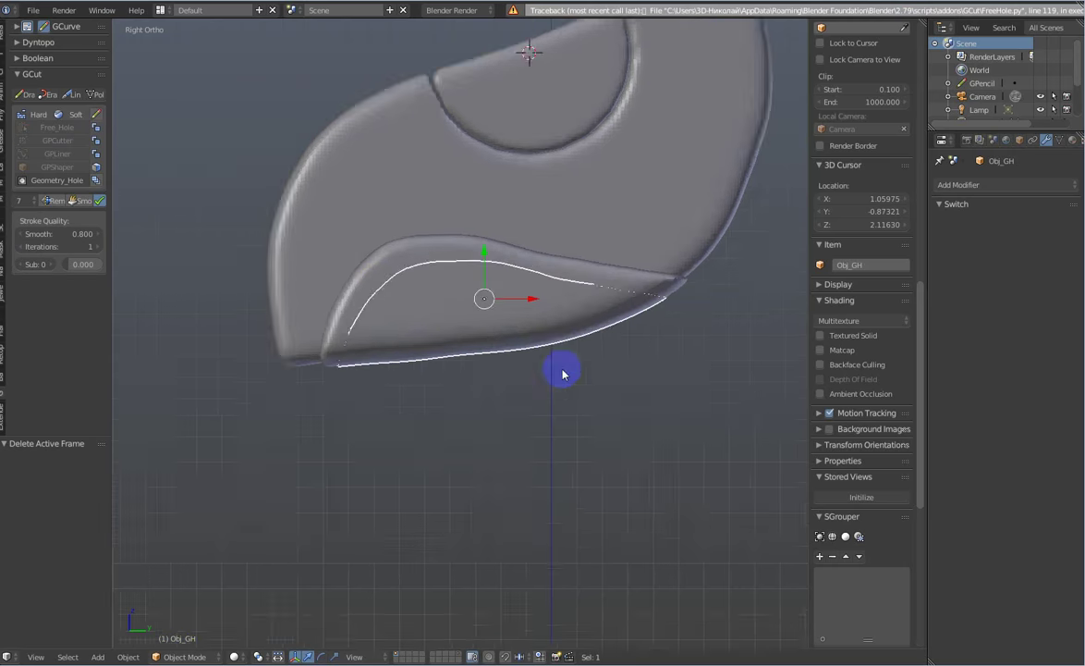
{"action": "scroll", "coordinate": [397, 231], "scroll_direction": "up", "scroll_amount": 1}
Step: Select the new Obj_GH.001 hole piece and apply GCut Smooth to it
{"action": "right_click", "coordinate": [417, 286]}
{"action": "scroll", "coordinate": [369, 199], "scroll_direction": "down", "scroll_amount": 1}
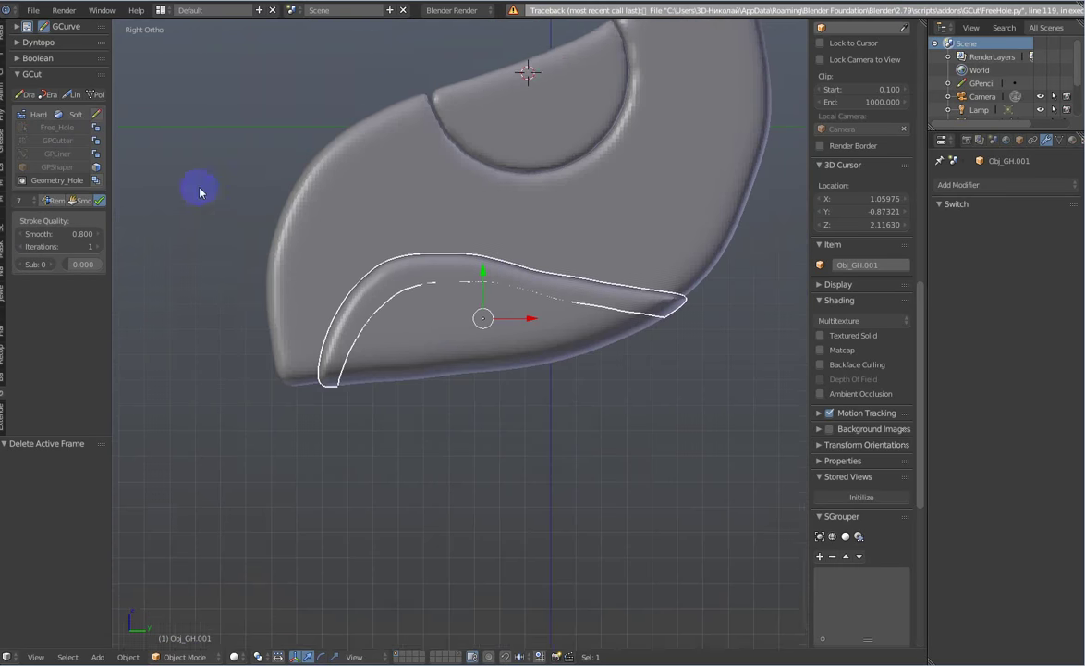
{"action": "left_click", "coordinate": [90, 212]}
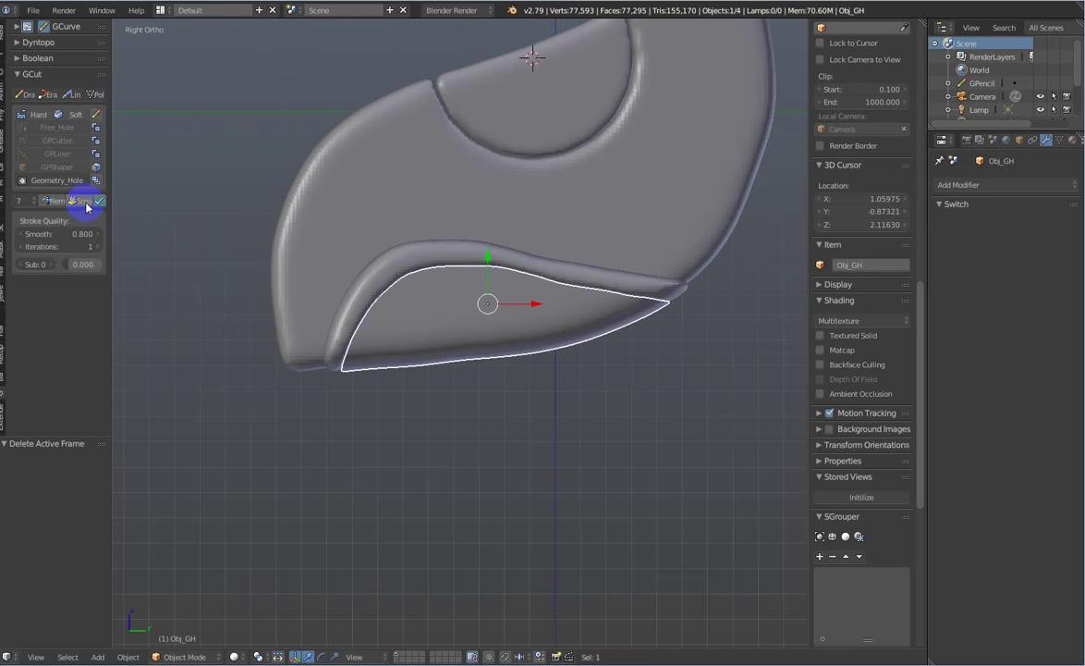
{"action": "mouse_move", "coordinate": [421, 399]}
{"action": "middle_mouse_down"}
{"action": "mouse_move", "coordinate": [463, 428]}
{"action": "mouse_move", "coordinate": [315, 299]}
{"action": "middle_mouse_up"}
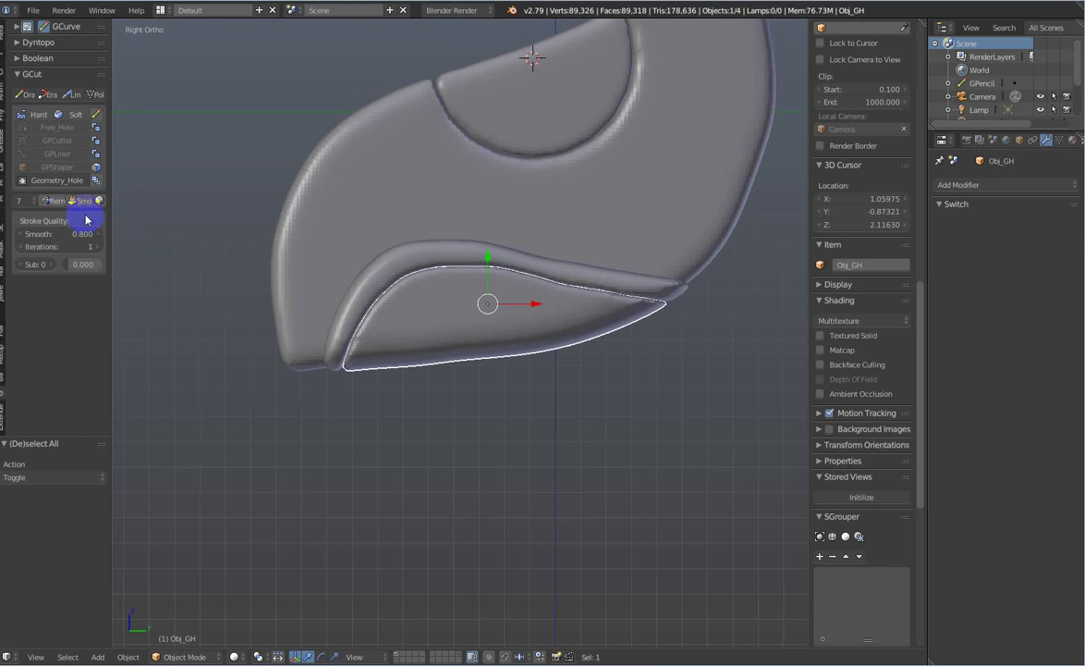
Step: Add GCut Remesh & Smooth to the new cut piece with Remesh 8 and Smooth 0.91
{"action": "left_click", "coordinate": [85, 205]}
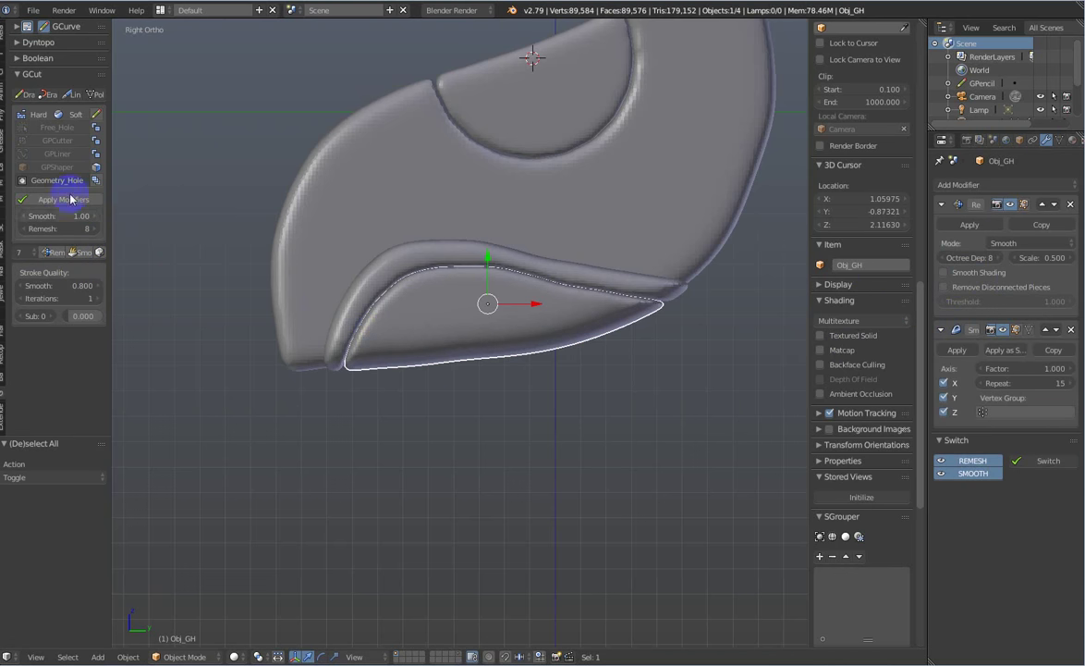
{"action": "mouse_move", "coordinate": [64, 228]}
{"action": "left_mouse_down"}
{"action": "mouse_move", "coordinate": [12, 216]}
{"action": "mouse_move", "coordinate": [159, 216]}
{"action": "left_mouse_up"}
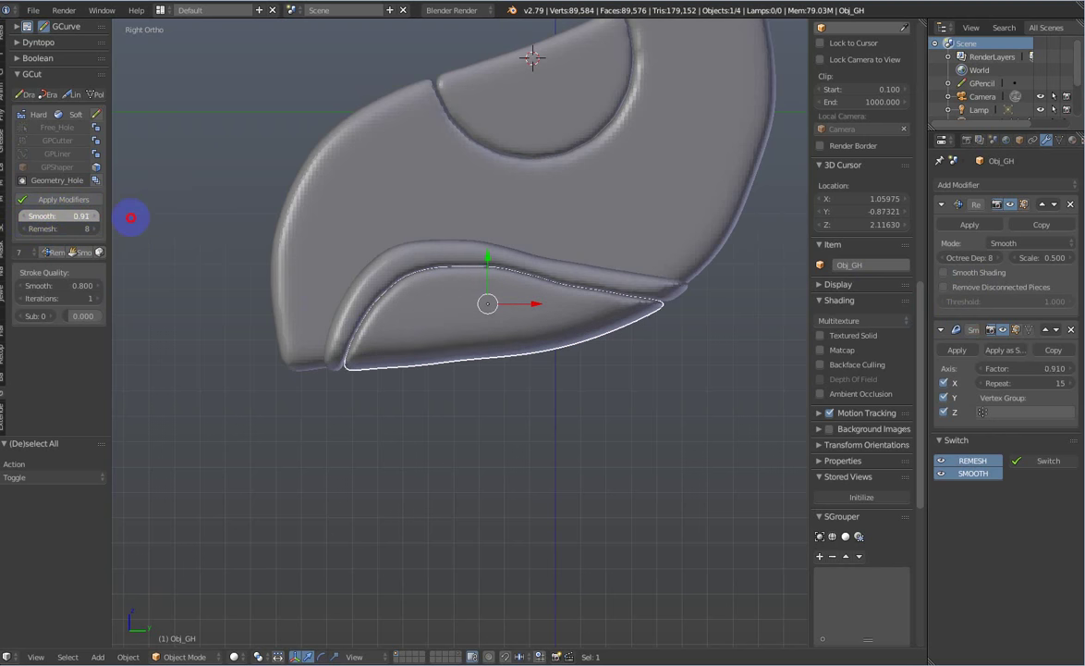
Step: Add Remesh & Smooth to the second inset cut and apply its modifiers on Obj_GH
{"action": "scroll", "coordinate": [388, 404], "scroll_direction": "down", "scroll_amount": 2}
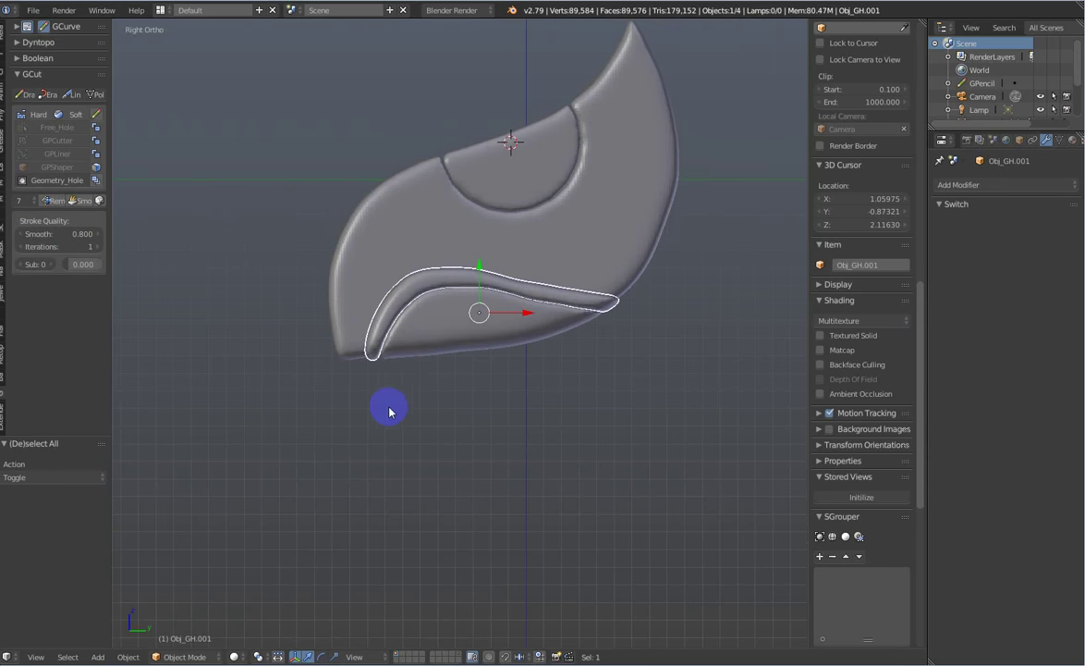
{"action": "middle_click_drag", "start_coordinate": [454, 369], "coordinate": [442, 390], "text": "shift"}
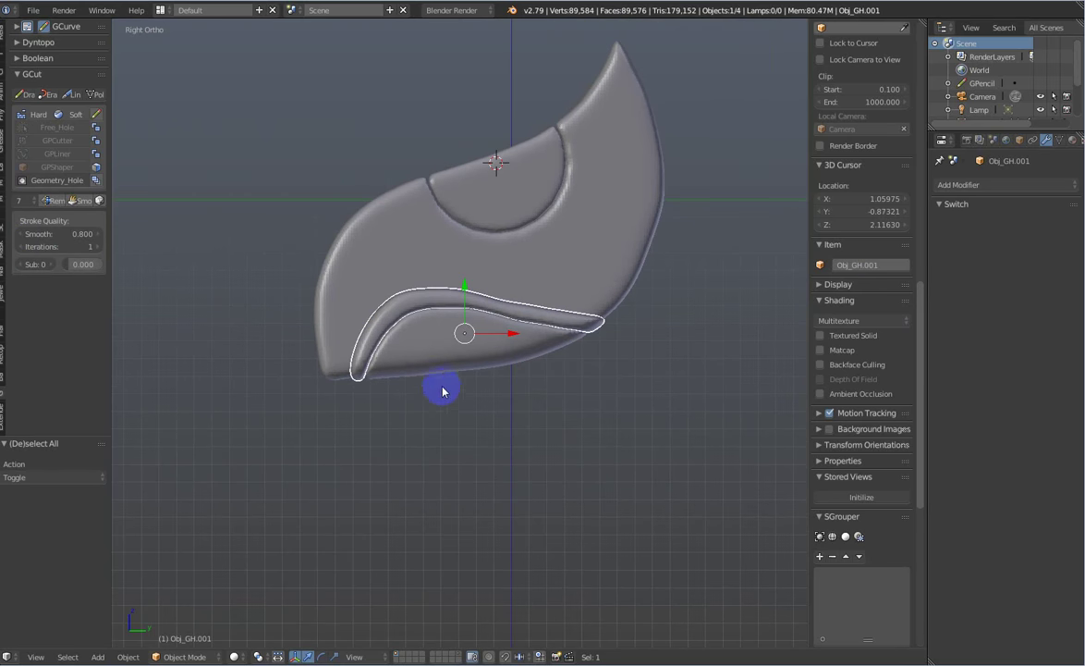
{"action": "left_click", "coordinate": [84, 202]}
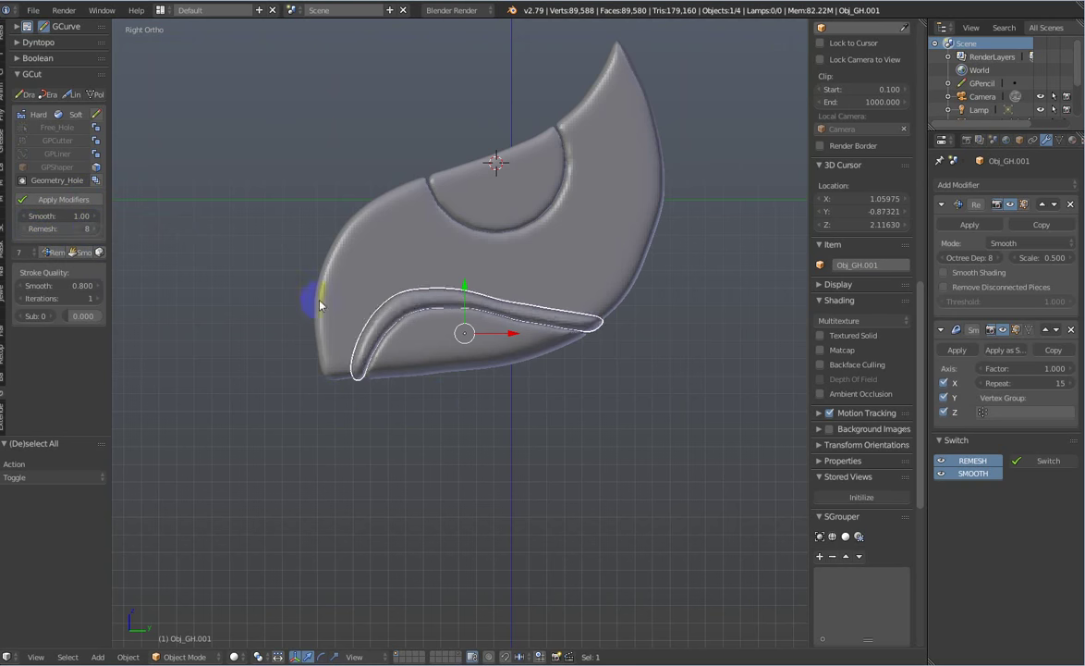
{"action": "mouse_move", "coordinate": [315, 301]}
{"action": "middle_mouse_down"}
{"action": "mouse_move", "coordinate": [469, 369]}
{"action": "mouse_move", "coordinate": [395, 370]}
{"action": "middle_mouse_up"}
{"action": "scroll", "coordinate": [501, 375], "scroll_direction": "up", "scroll_amount": 2}
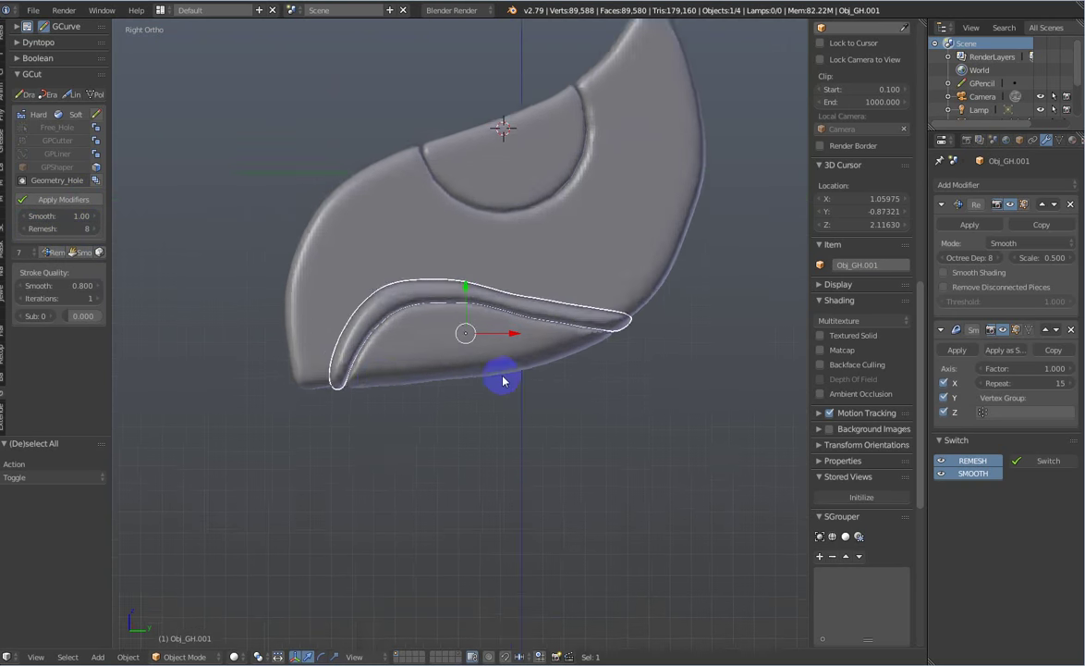
{"action": "key", "text": "a"}
{"action": "middle_click_drag", "start_coordinate": [379, 321], "coordinate": [446, 352]}
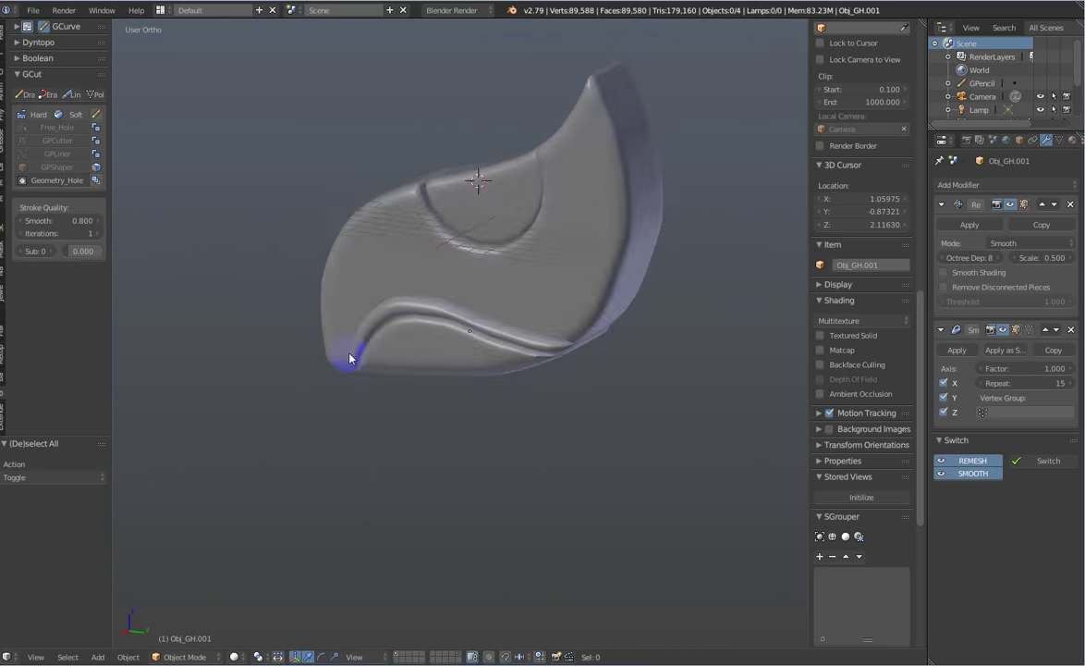
{"action": "right_click", "coordinate": [460, 340]}
{"action": "left_click", "coordinate": [62, 202]}
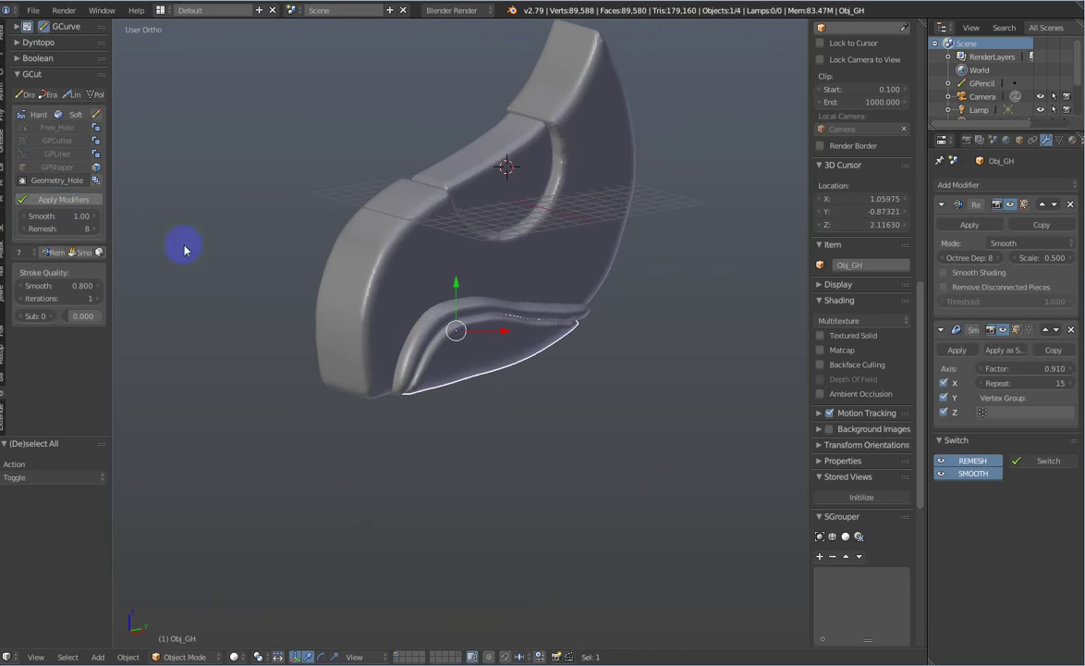
Step: With Global orientation, scale the inner hole piece to 0.895 along X and deselect everything
{"action": "middle_click_drag", "start_coordinate": [497, 322], "coordinate": [611, 356]}
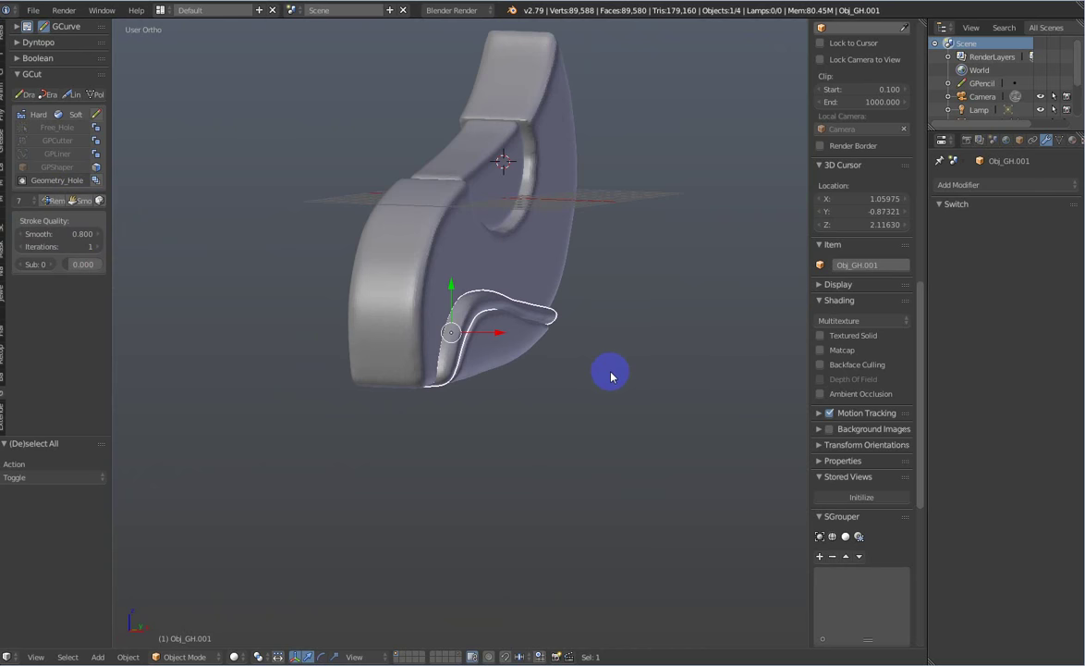
{"action": "key", "text": "alt+space"}
{"action": "left_click", "coordinate": [598, 273]}
{"action": "mouse_move", "coordinate": [639, 336]}
{"action": "middle_mouse_down"}
{"action": "mouse_move", "coordinate": [665, 403]}
{"action": "mouse_move", "coordinate": [513, 342]}
{"action": "mouse_move", "coordinate": [516, 234]}
{"action": "mouse_move", "coordinate": [453, 221]}
{"action": "mouse_move", "coordinate": [463, 249]}
{"action": "mouse_move", "coordinate": [598, 332]}
{"action": "mouse_move", "coordinate": [586, 347]}
{"action": "mouse_move", "coordinate": [598, 306]}
{"action": "mouse_move", "coordinate": [552, 296]}
{"action": "middle_mouse_up"}
{"action": "key", "text": "s"}
{"action": "key", "text": "x"}
{"action": "left_click", "coordinate": [649, 407]}
{"action": "key", "text": "a"}
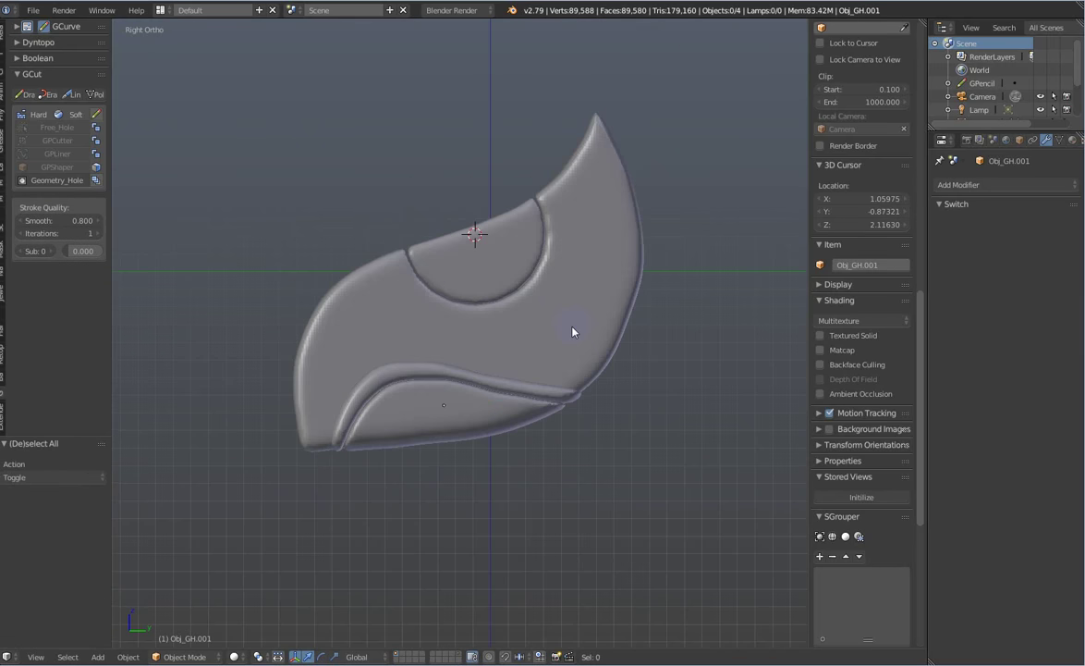
{"action": "middle_click_drag", "start_coordinate": [562, 373], "coordinate": [562, 378], "text": "shift"}
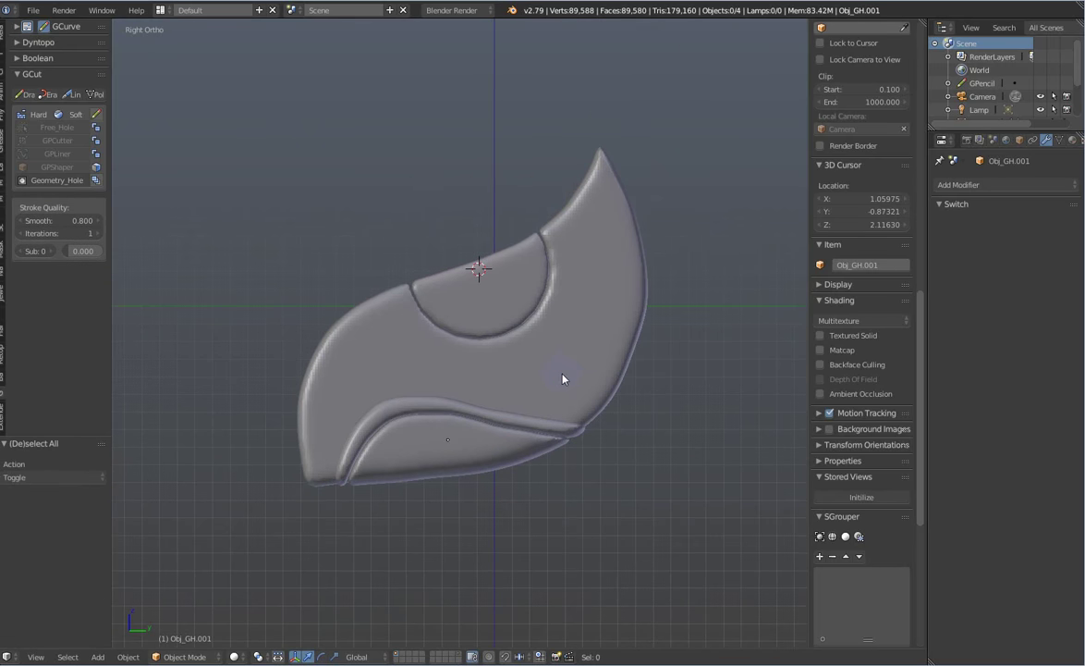